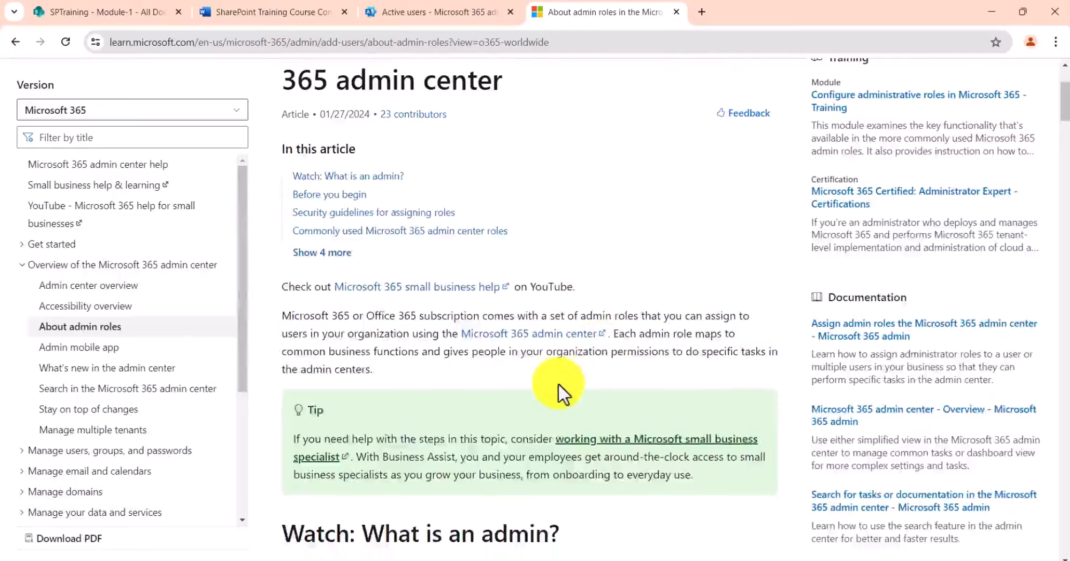
Step: Read through the admin roles article, including the table of commonly used Microsoft 365 admin center roles
scroll(561, 389, "down", 15)
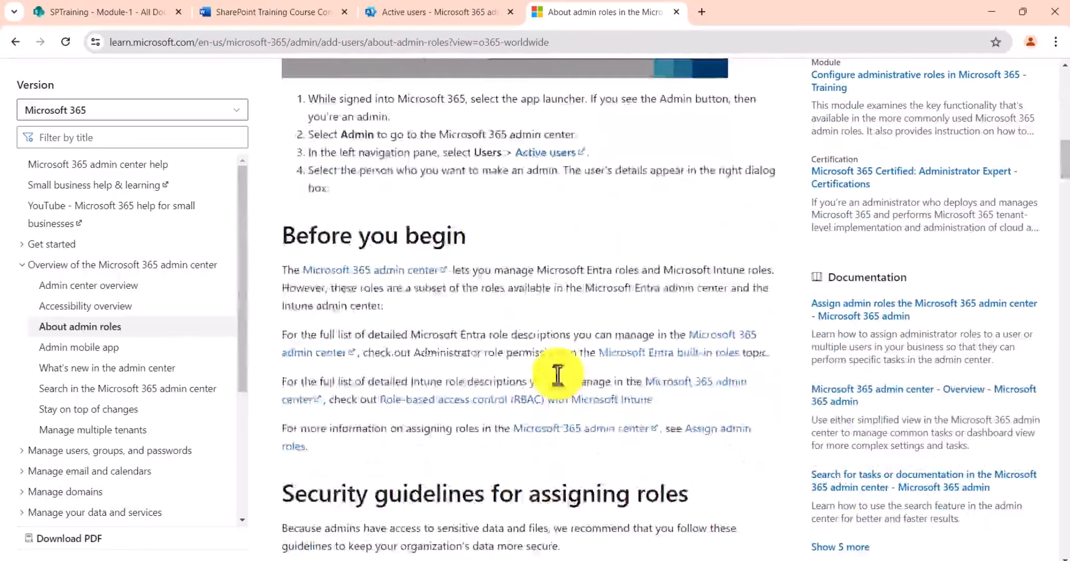
scroll(572, 309, "down", 10)
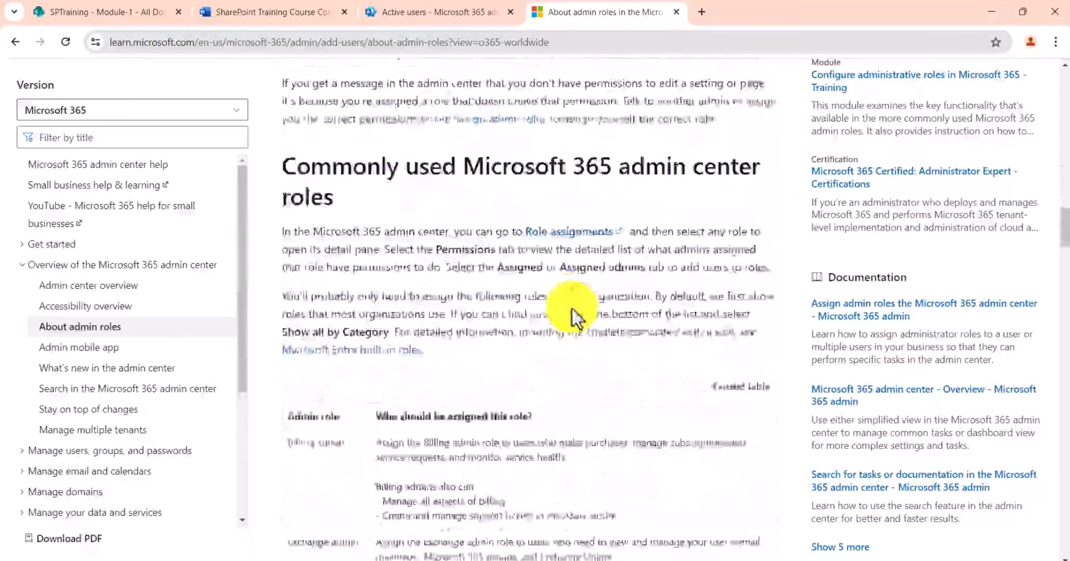
scroll(561, 363, "down", 5)
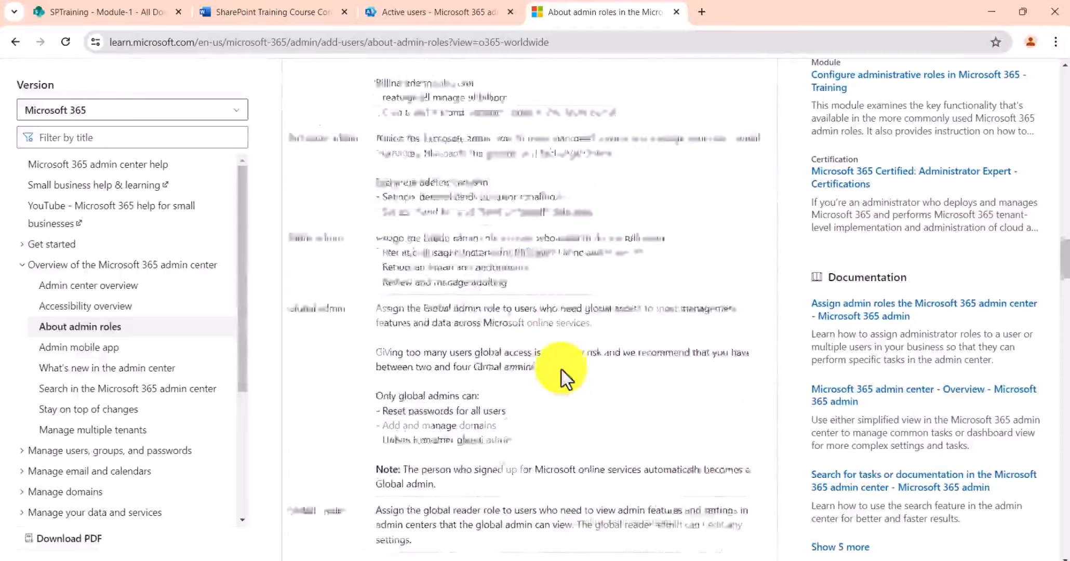
scroll(519, 335, "down", 6)
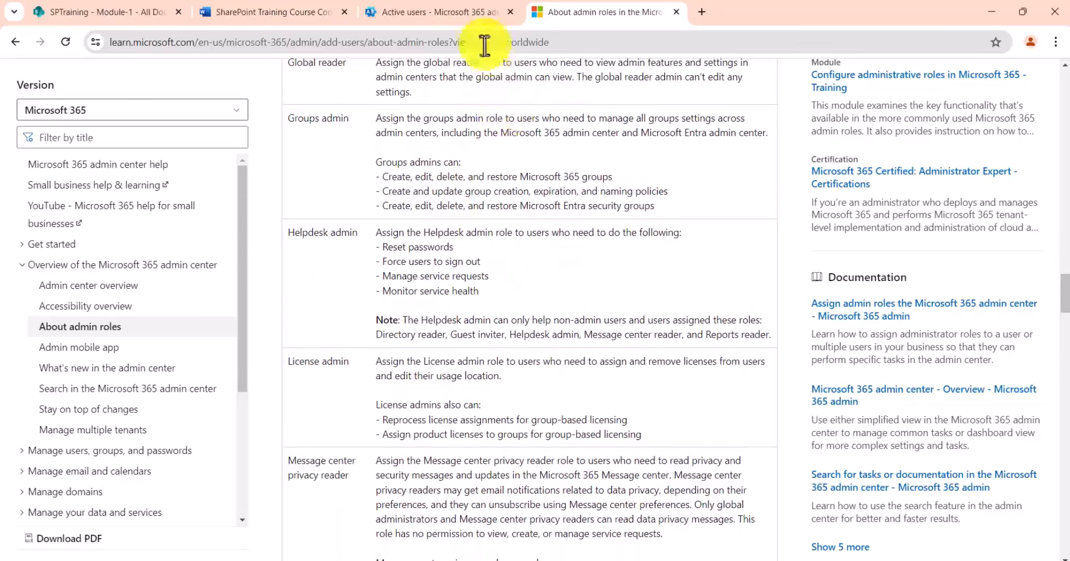
Step: Switch to the Microsoft 365 admin center home page, view the blank Add a user form and discard it
left_click(477, 20)
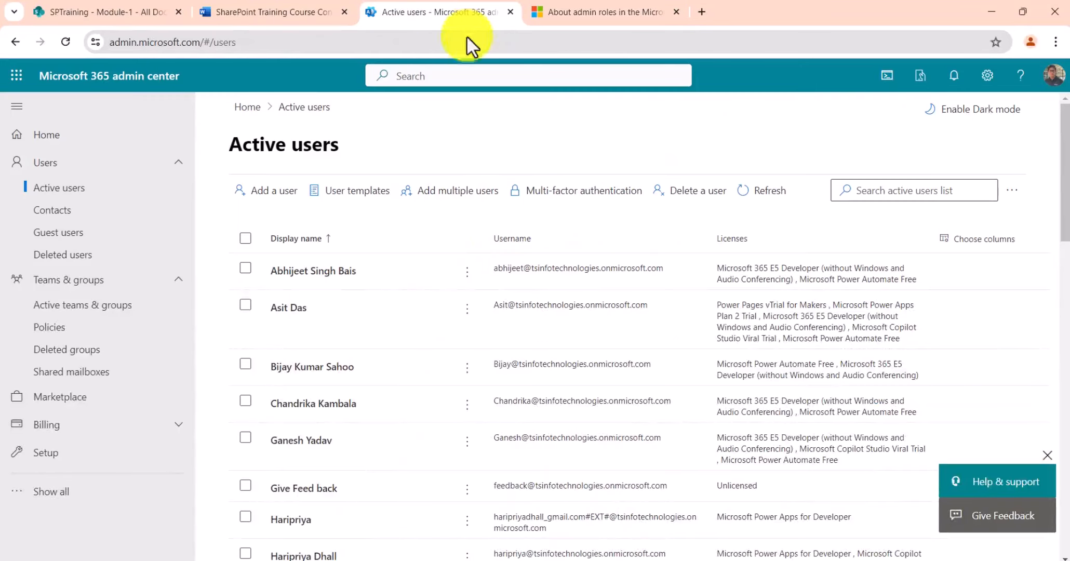
left_click(138, 148)
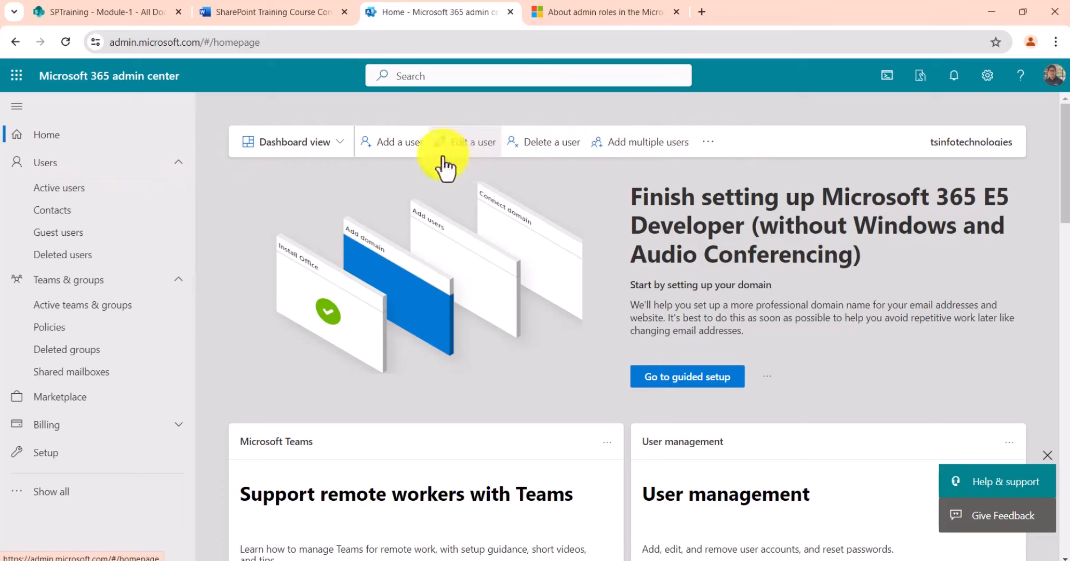
left_click(398, 143)
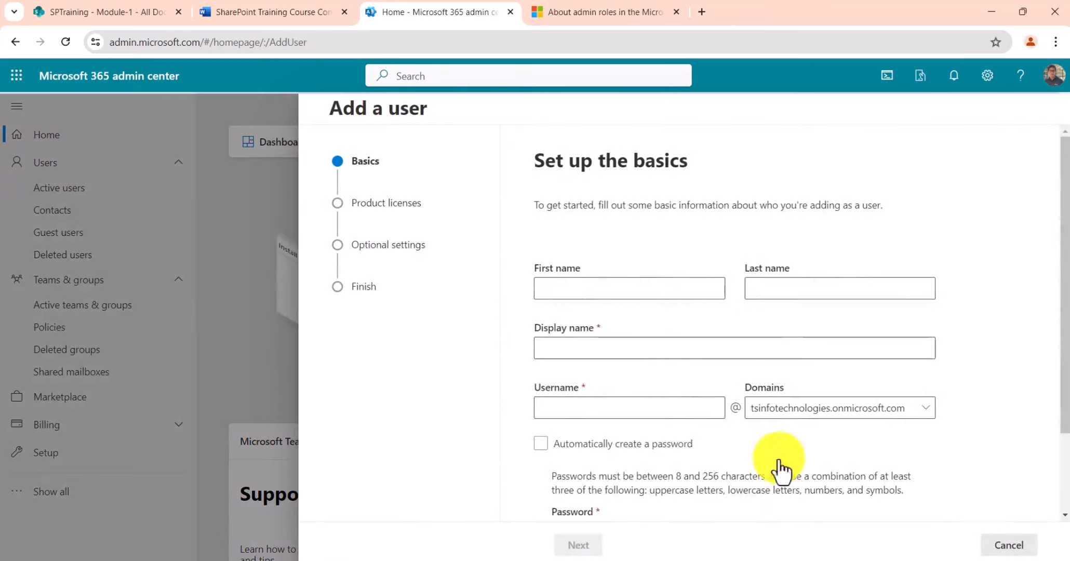
left_click(1007, 546)
left_click(538, 336)
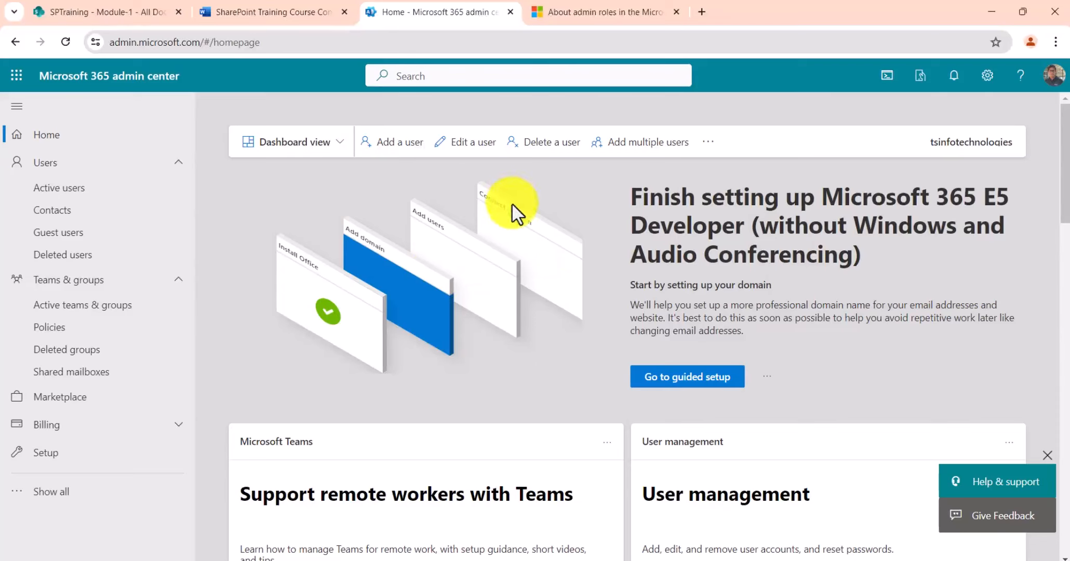
Step: Find a user account by name for editing, then close the user selection without editing the account
left_click(479, 152)
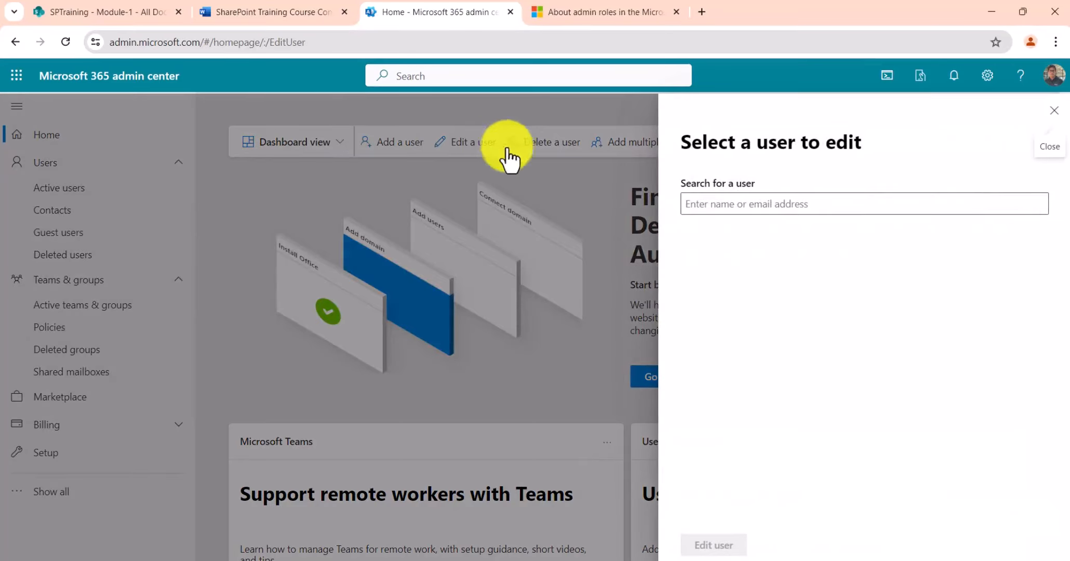
left_click(719, 203)
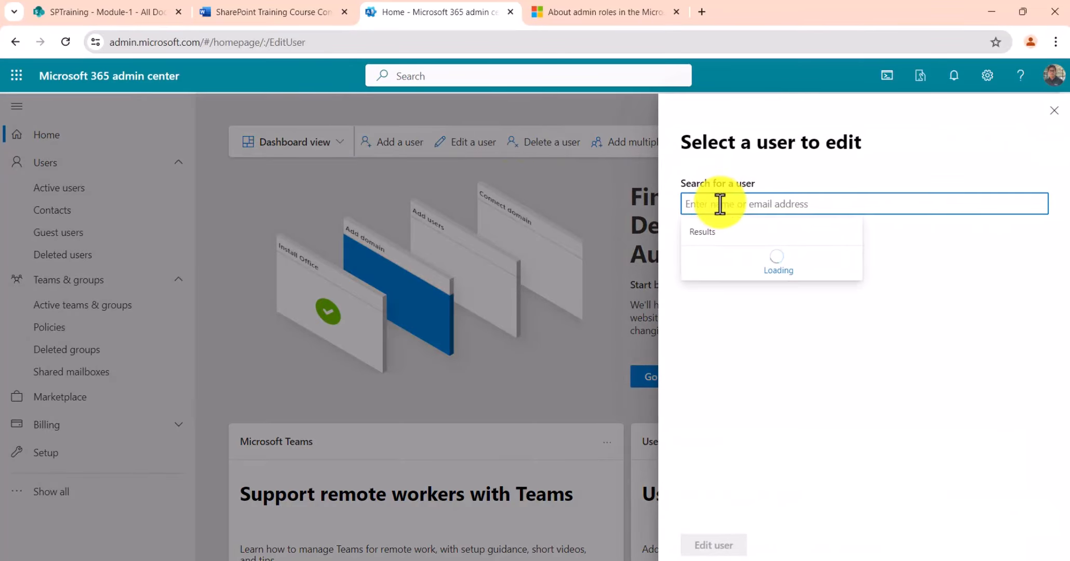
type("b")
key("BackSpace")
type("i")
left_click(736, 263)
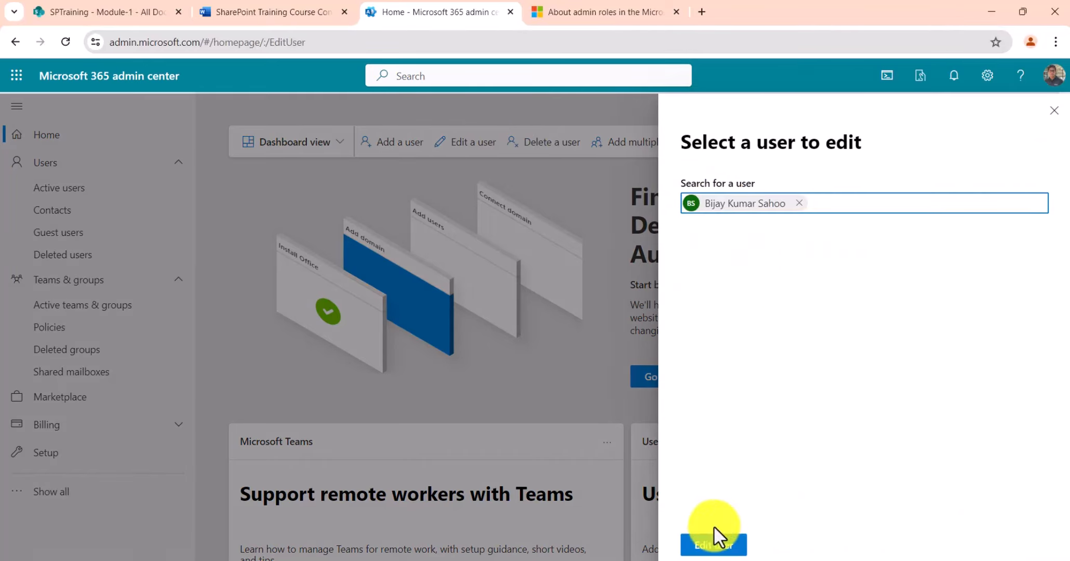
left_click(1055, 123)
left_click(479, 347)
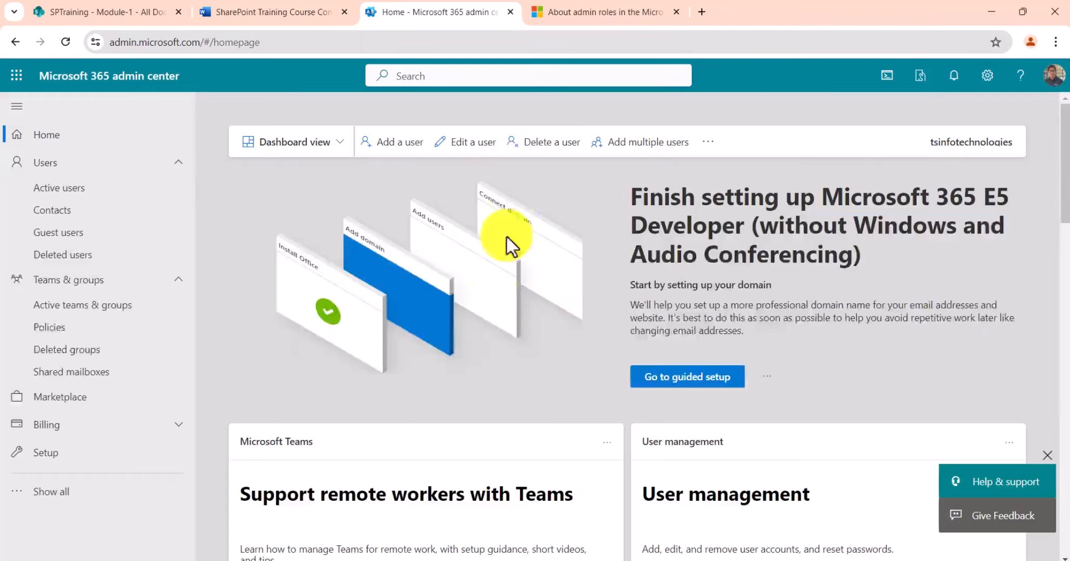
Step: Browse the accounts offered for deletion and close the Delete user list without selecting any
left_click(535, 146)
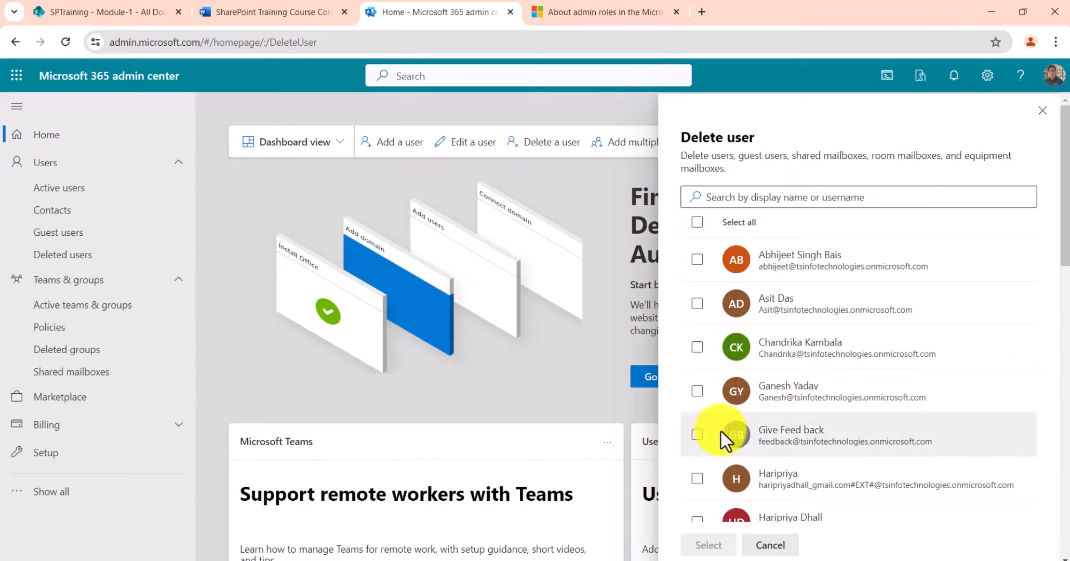
scroll(717, 421, "down", 4)
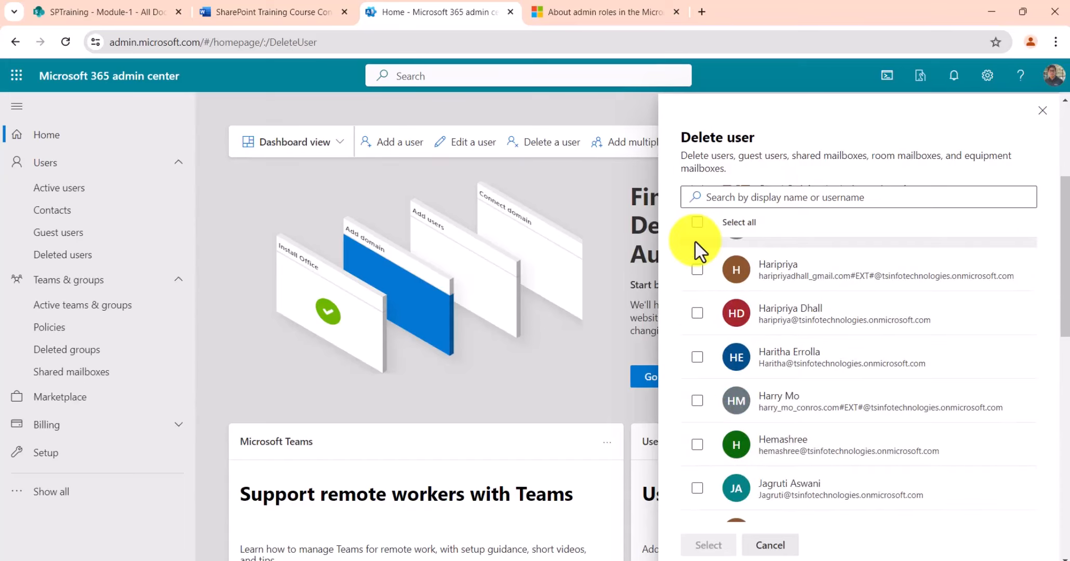
left_click(1043, 126)
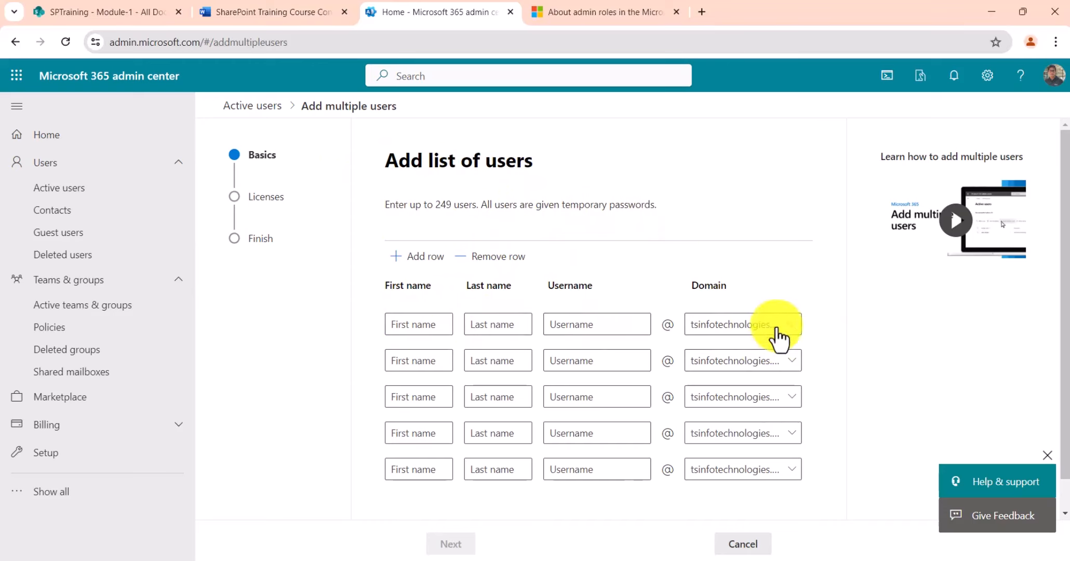
Step: Enable CSV upload for adding multiple users and download the CSV file that includes example user info
scroll(633, 465, "down", 1)
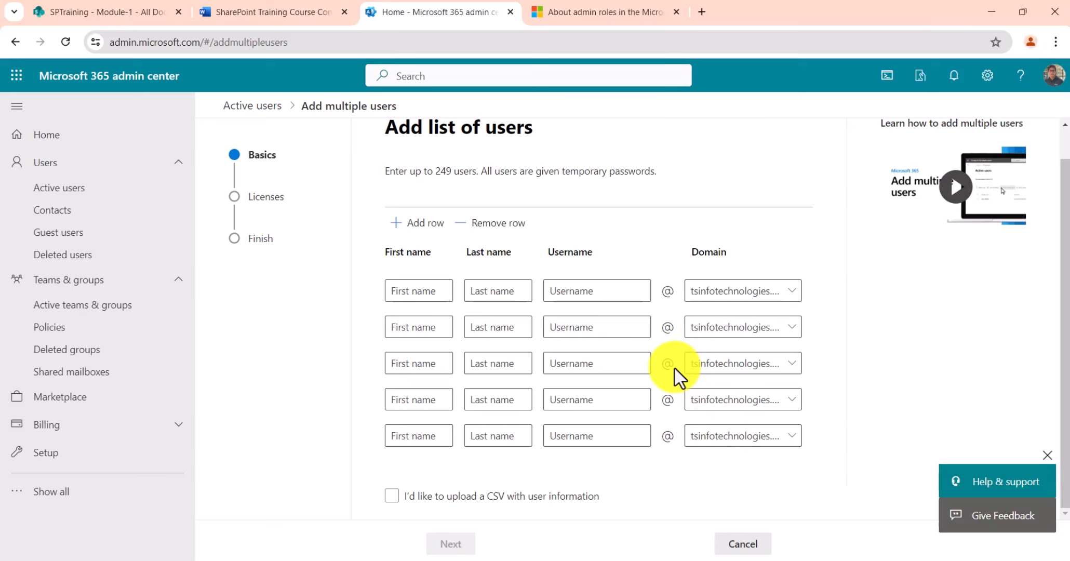
scroll(587, 336, "up", 1)
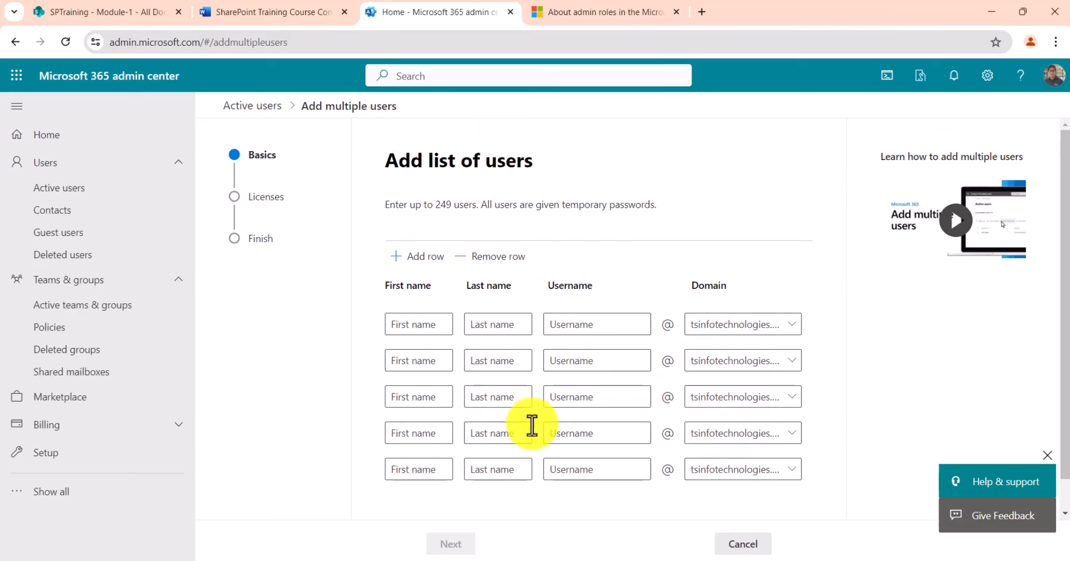
scroll(531, 425, "down", 1)
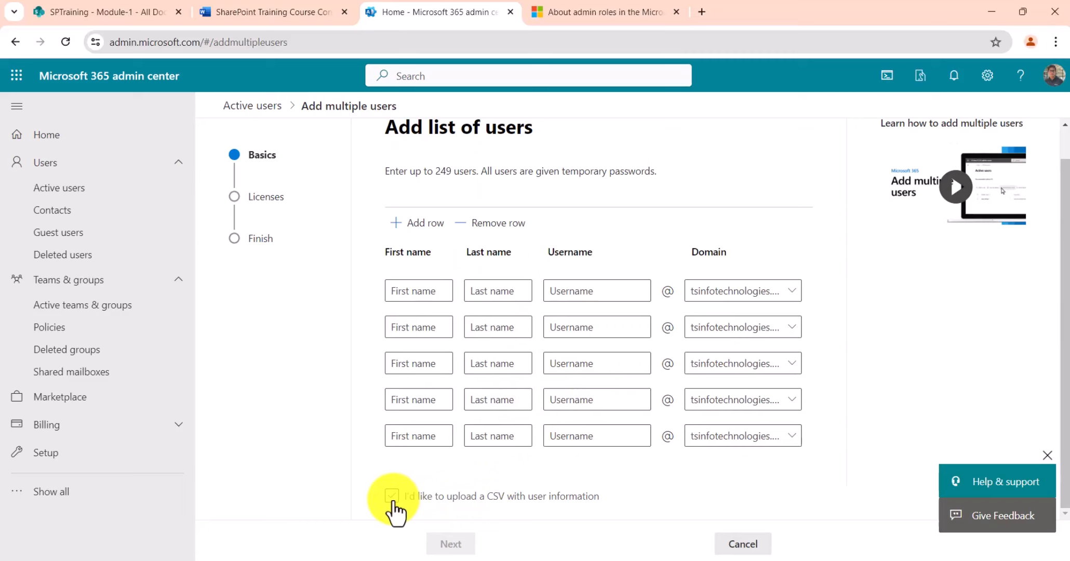
left_click(393, 499)
scroll(521, 491, "down", 5)
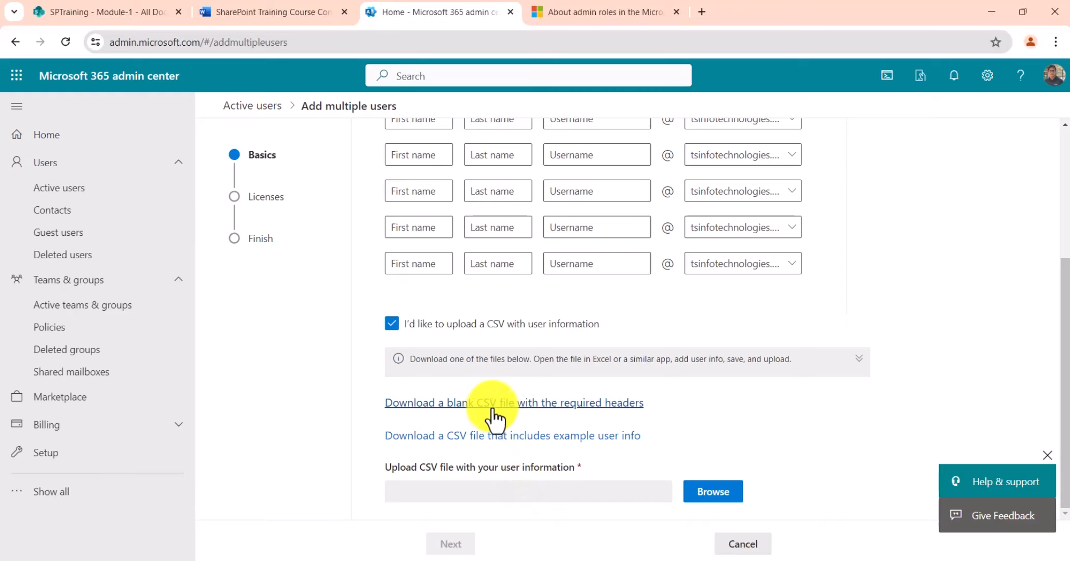
left_click(521, 442)
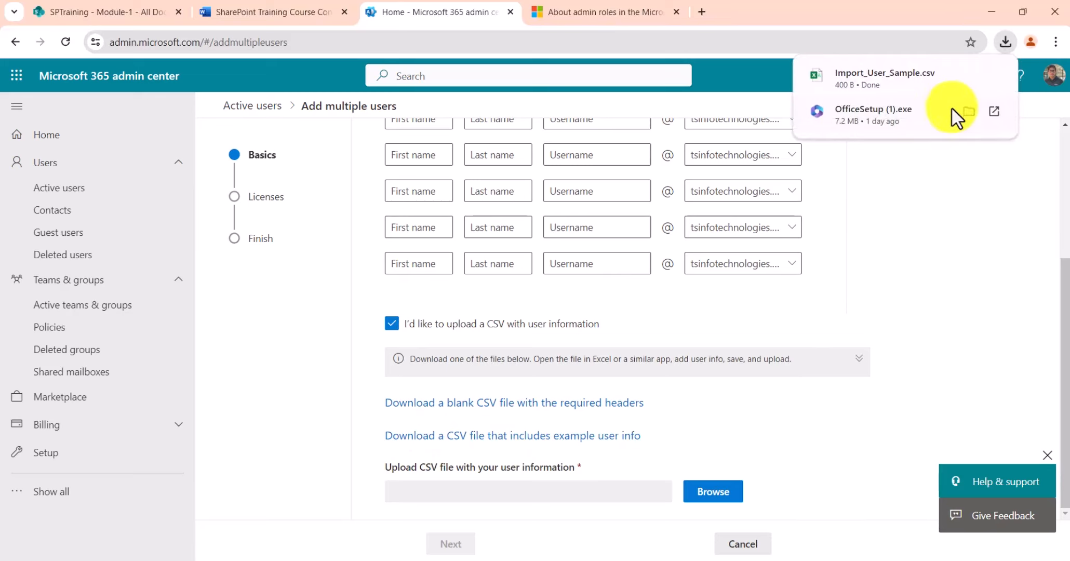
Step: Open the downloaded Import_User_Sample.csv in Excel, examine its columns full screen and close the workbook
left_click(926, 76)
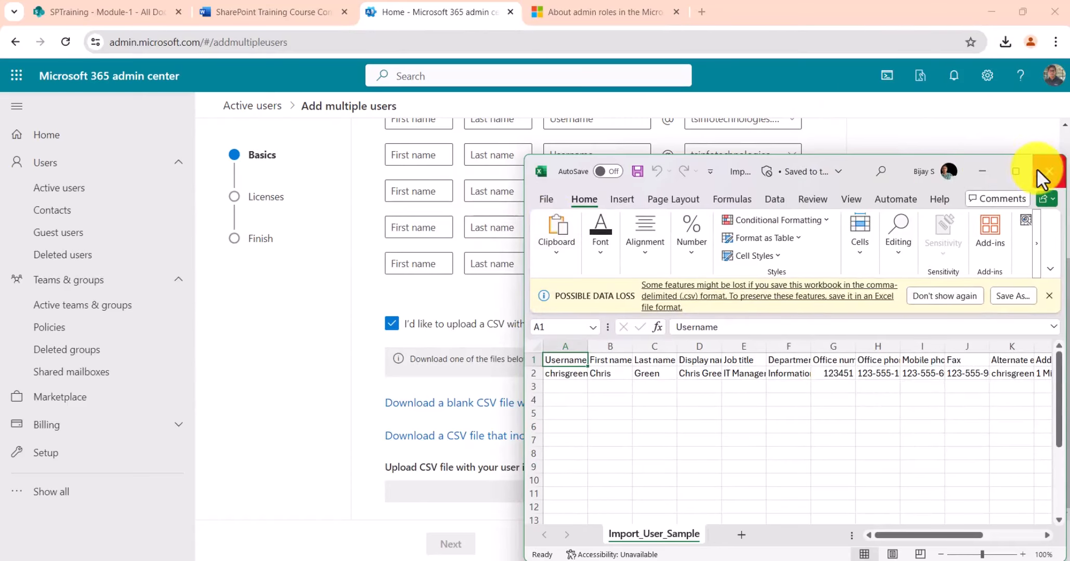
left_click(1016, 171)
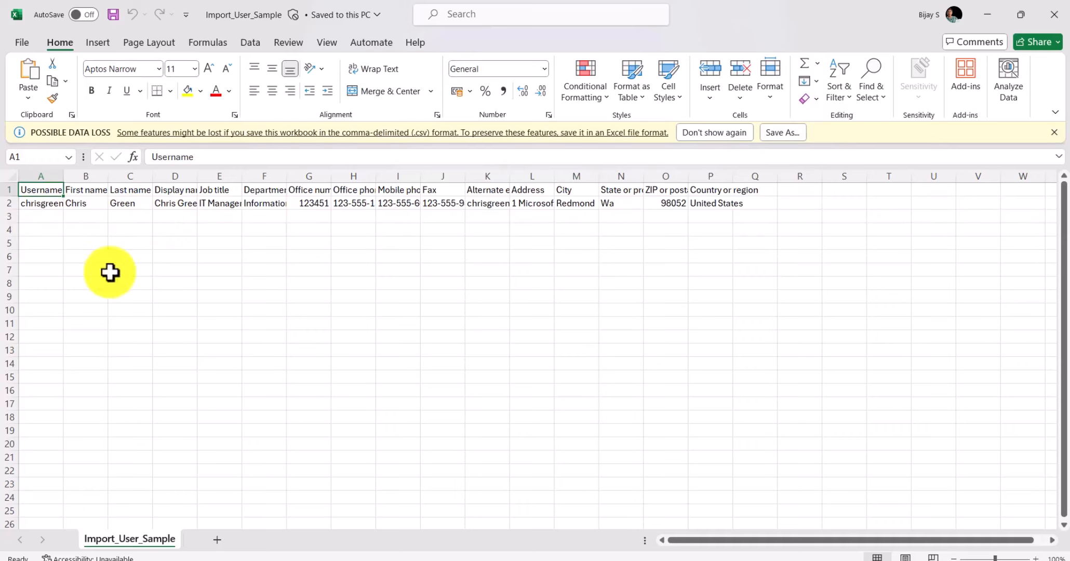
left_click(1054, 14)
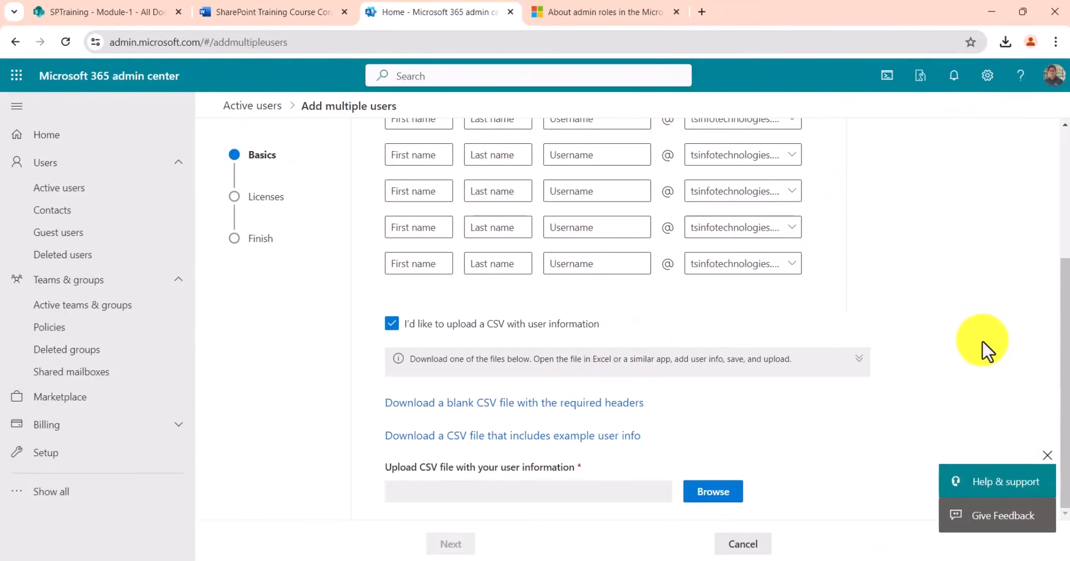
Step: Go to the Active users list, view the Add a user form from there and discard it
scroll(750, 322, "up", 4)
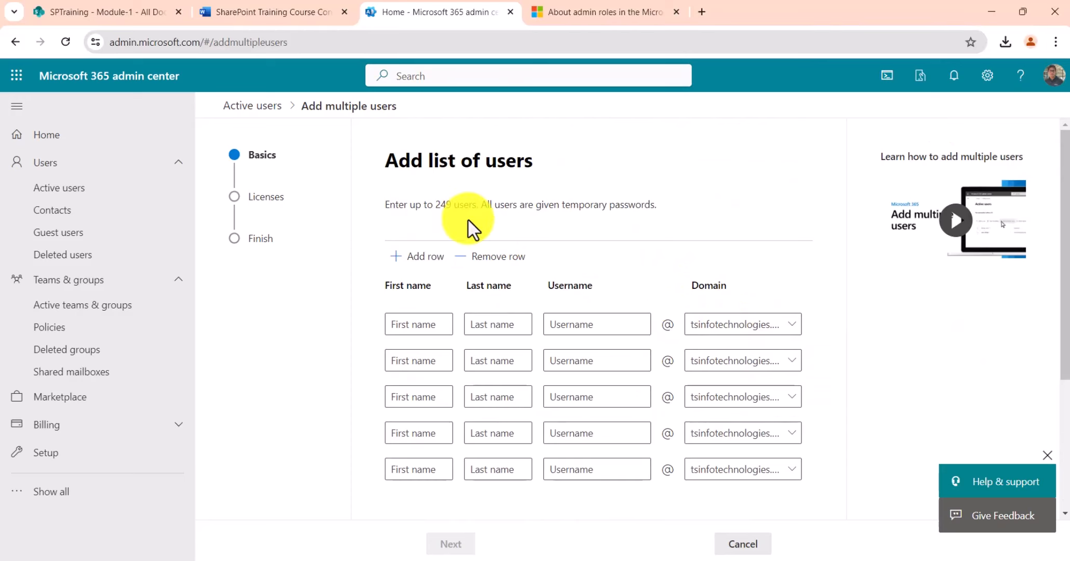
left_click(93, 194)
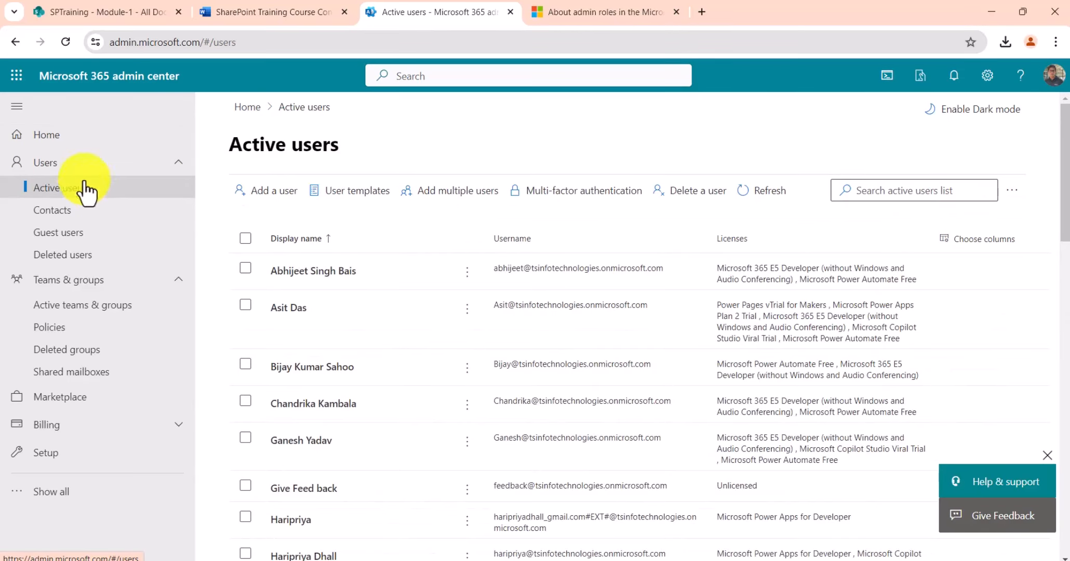
left_click(272, 204)
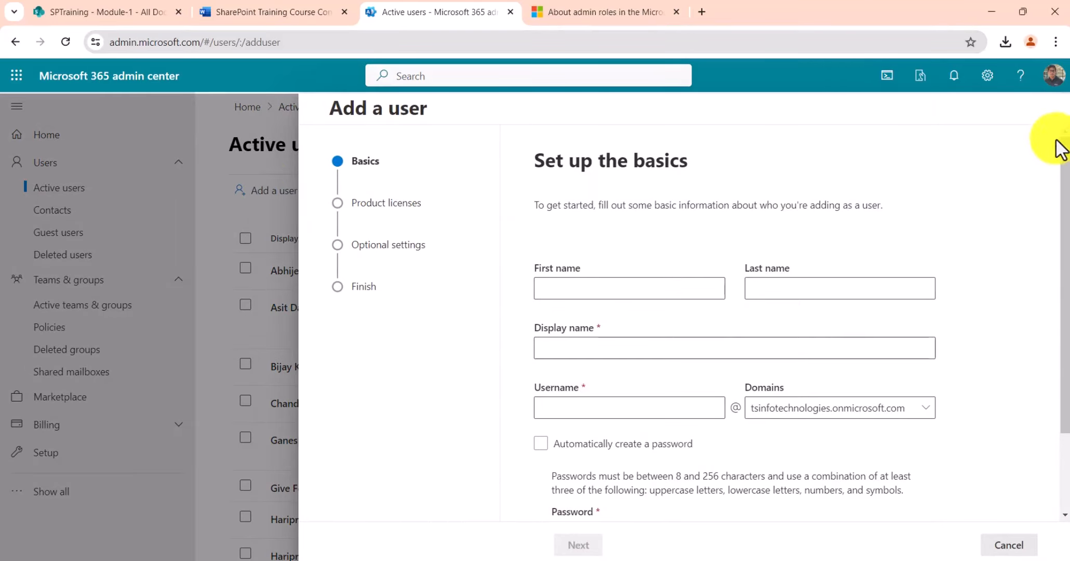
left_click(1017, 545)
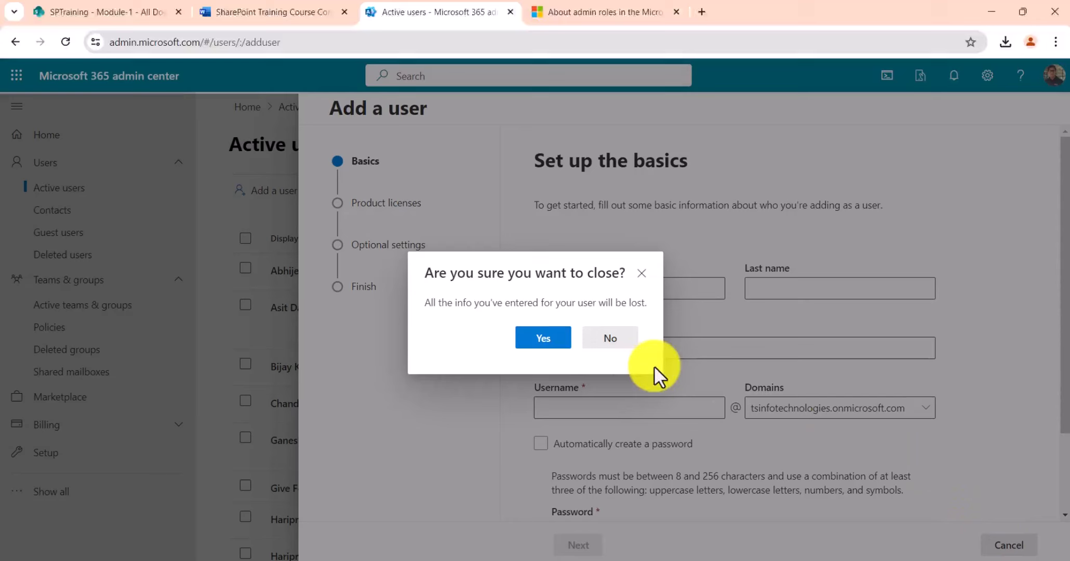
left_click(557, 342)
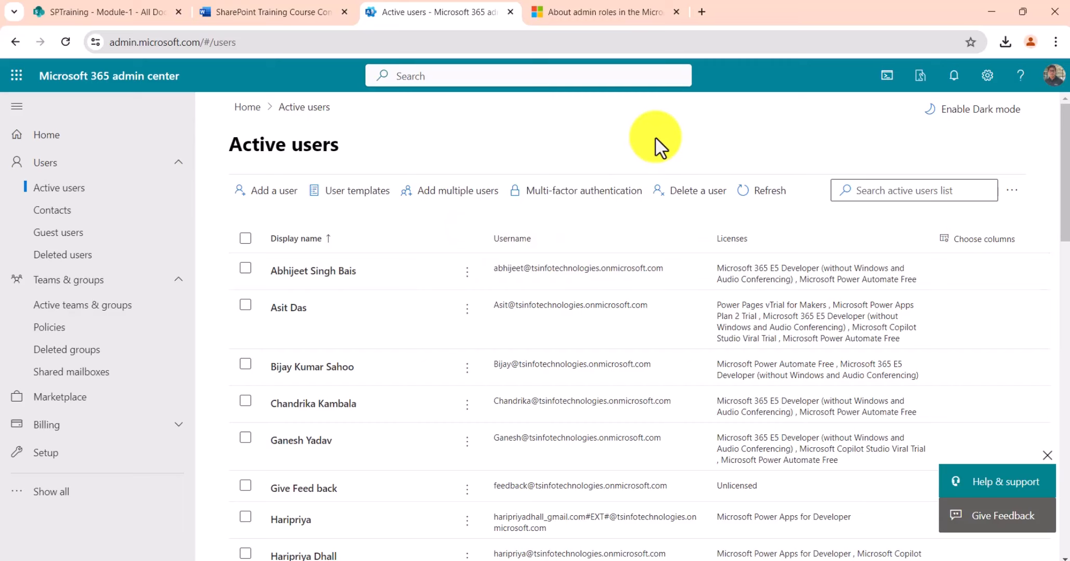
Step: Start adding a new user and enter the person's first name, last name, display name and username
left_click(280, 191)
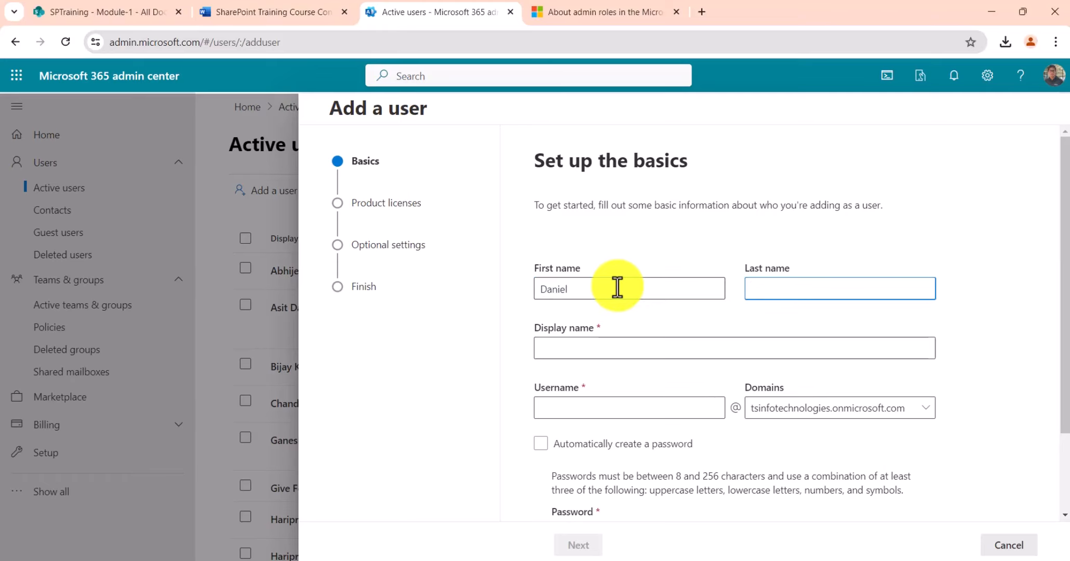
key("Tab")
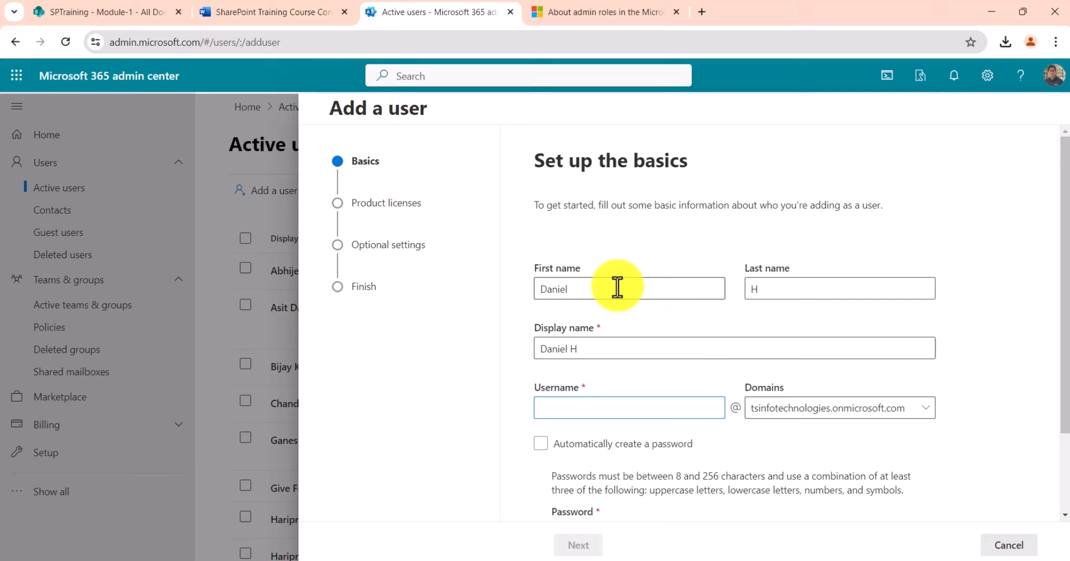
key("BackSpace")
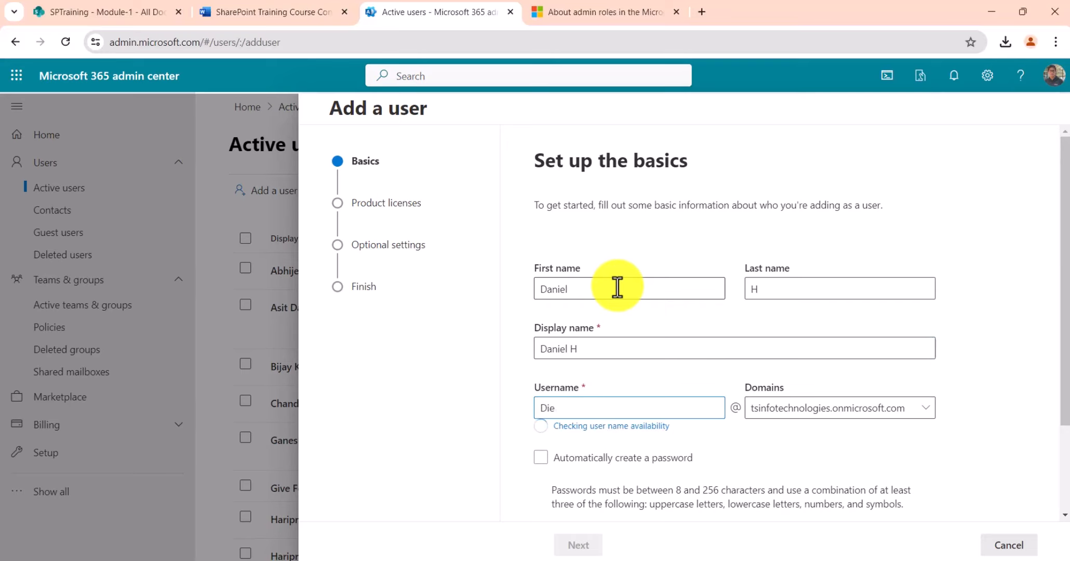
type("iel")
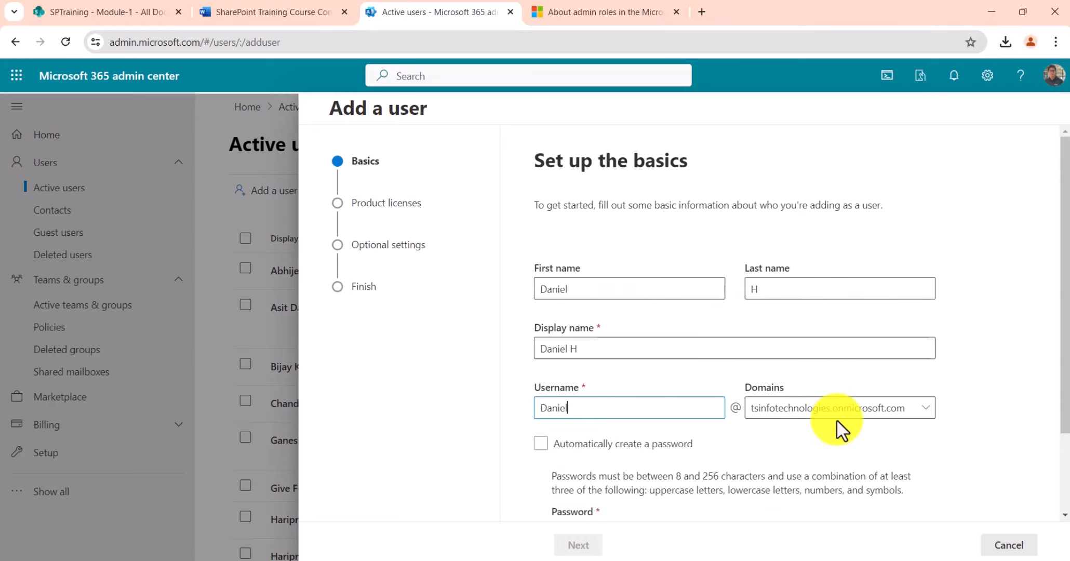
Step: Set the new user's password to be created automatically and sent in email upon completion
scroll(836, 419, "down", 2)
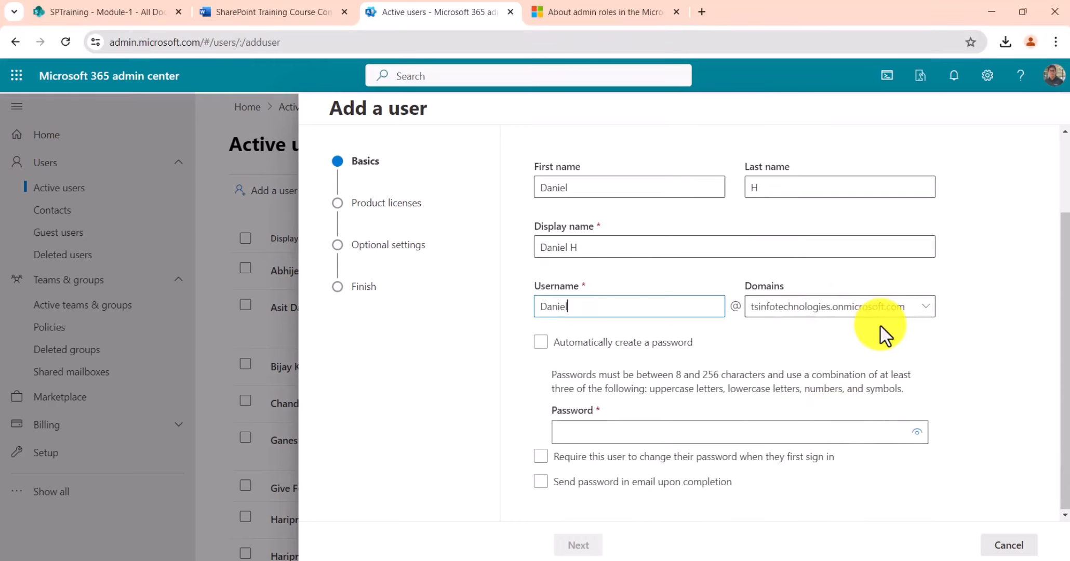
left_click(540, 343)
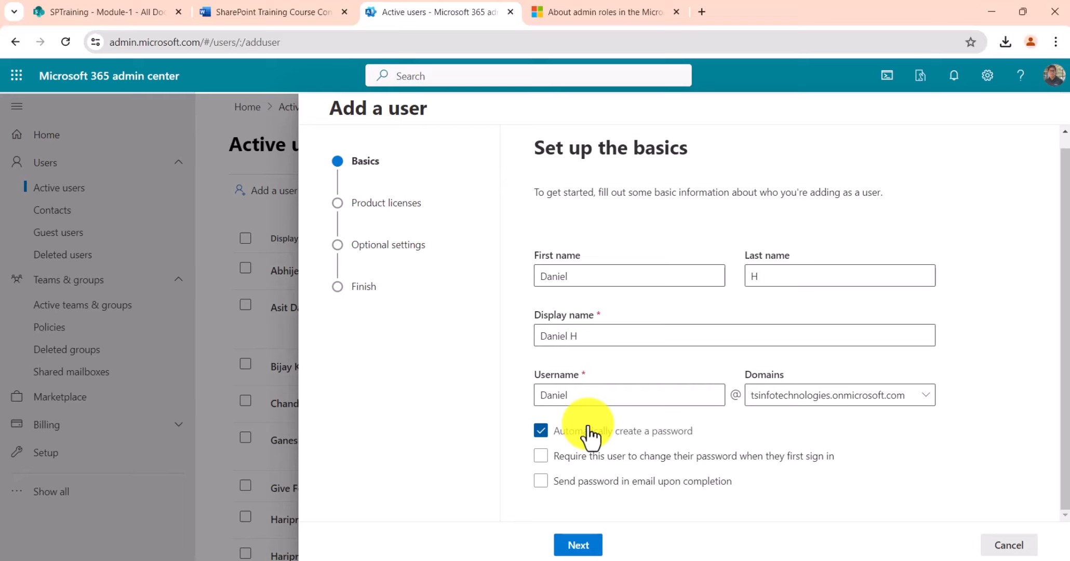
left_click(540, 482)
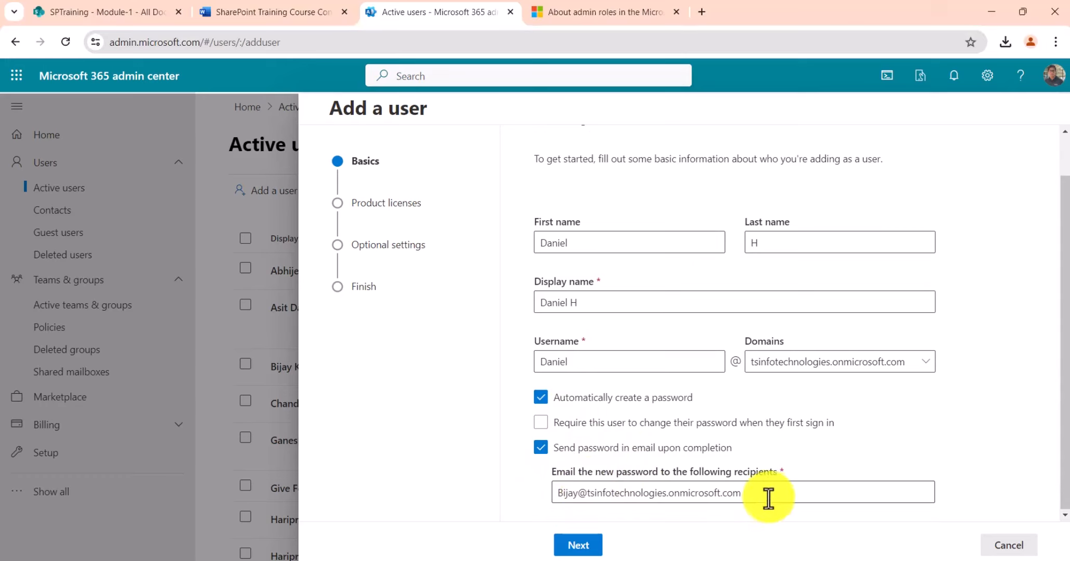
Step: Turn off emailing the password and requiring a password change at first sign-in, and continue to the product licenses
left_click(642, 486)
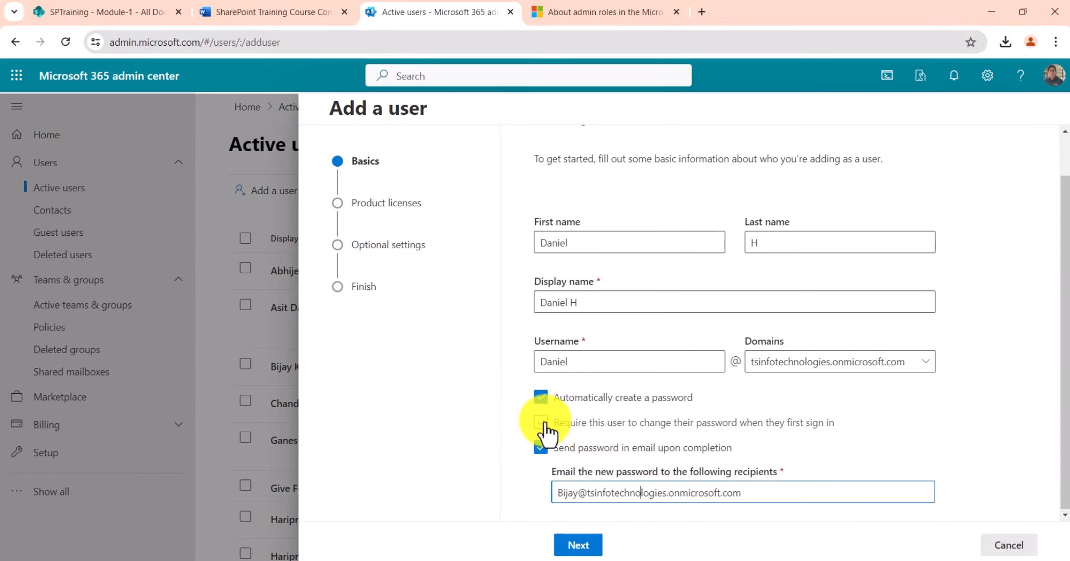
left_click(541, 445)
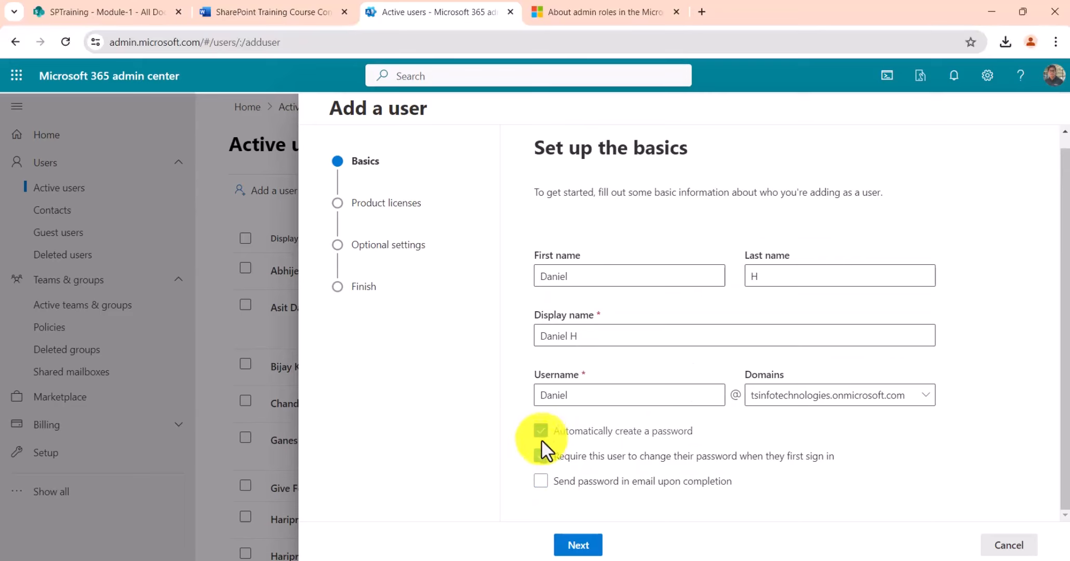
left_click(542, 456)
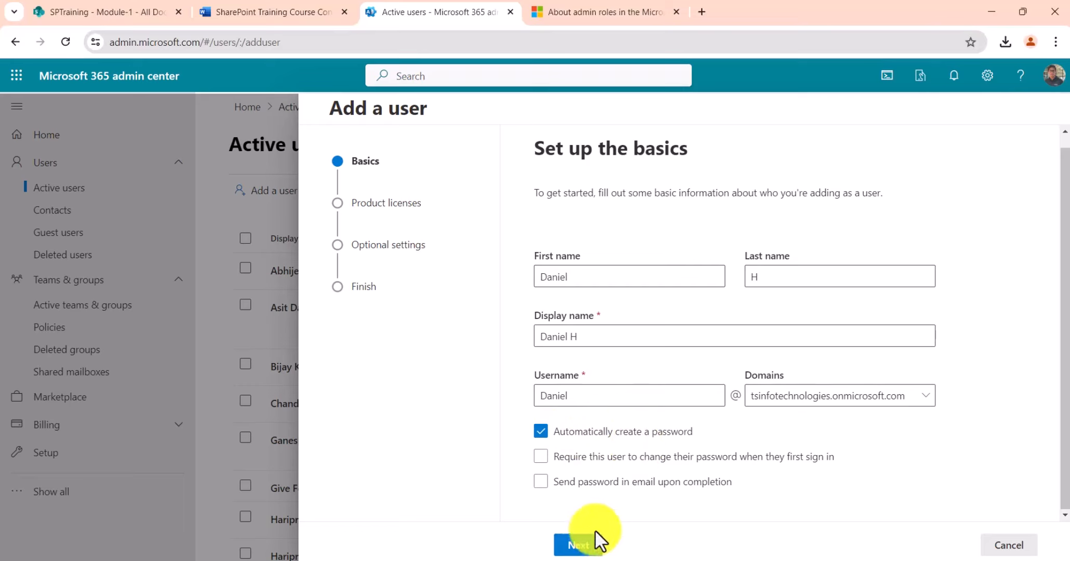
left_click(578, 545)
Step: Assign the Microsoft 365 E5 Developer, Microsoft Power Apps for Developer and Microsoft Power Automate Free licenses to the new user
scroll(712, 384, "down", 5)
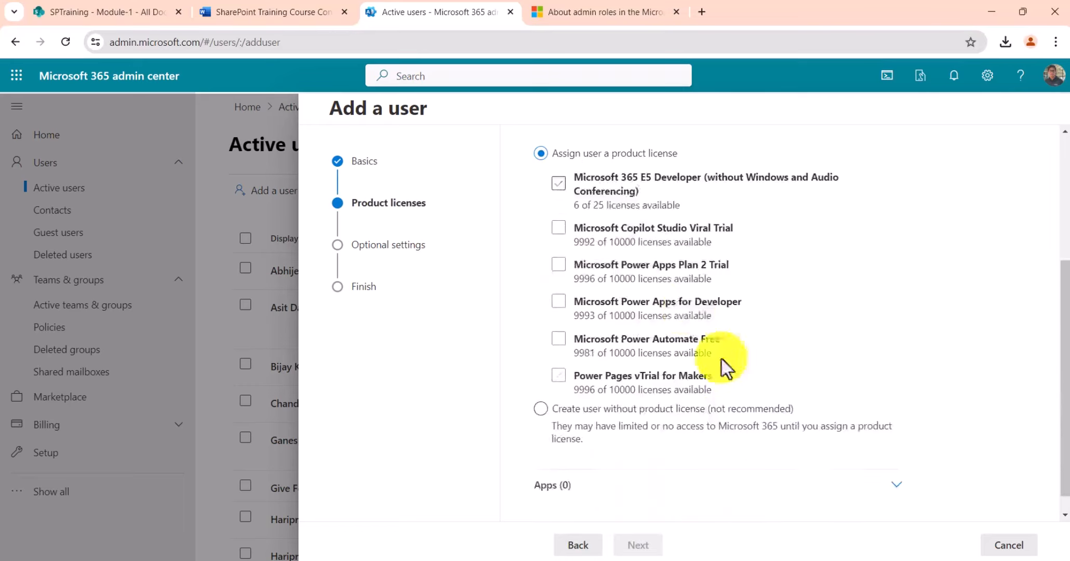
scroll(624, 260, "up", 3)
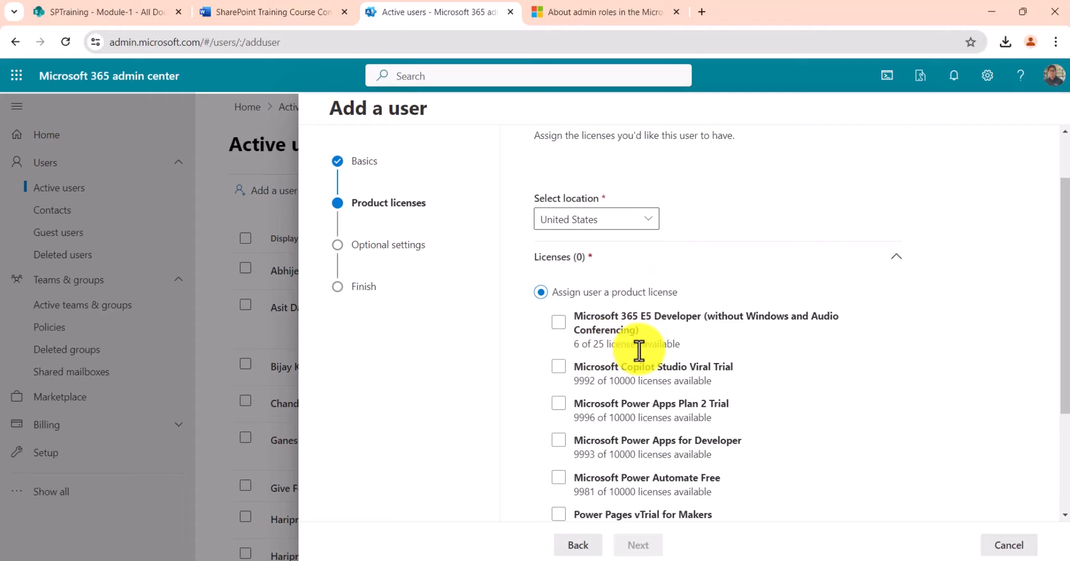
left_click(567, 337)
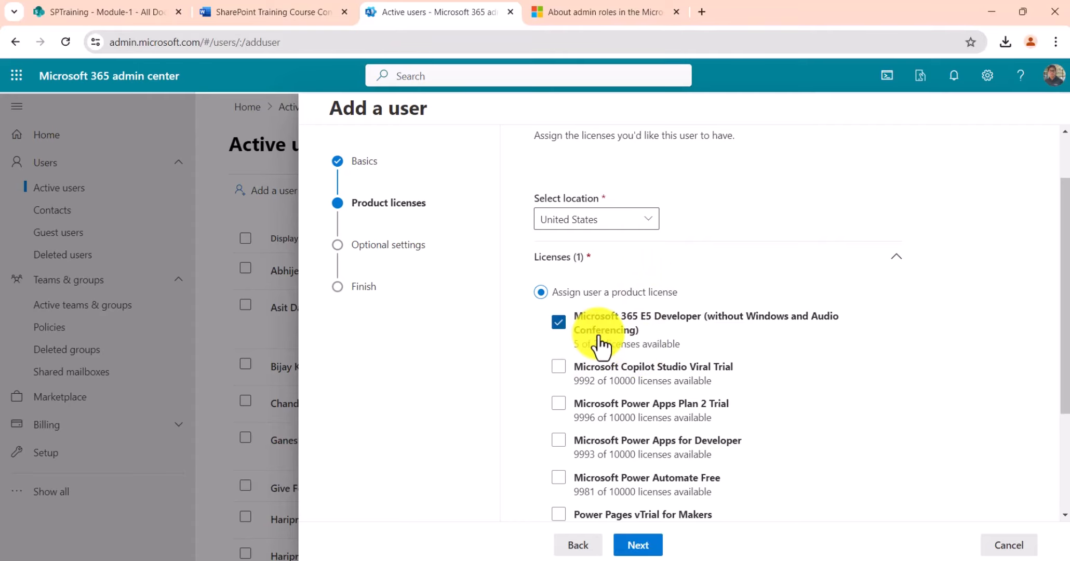
scroll(601, 344, "down", 3)
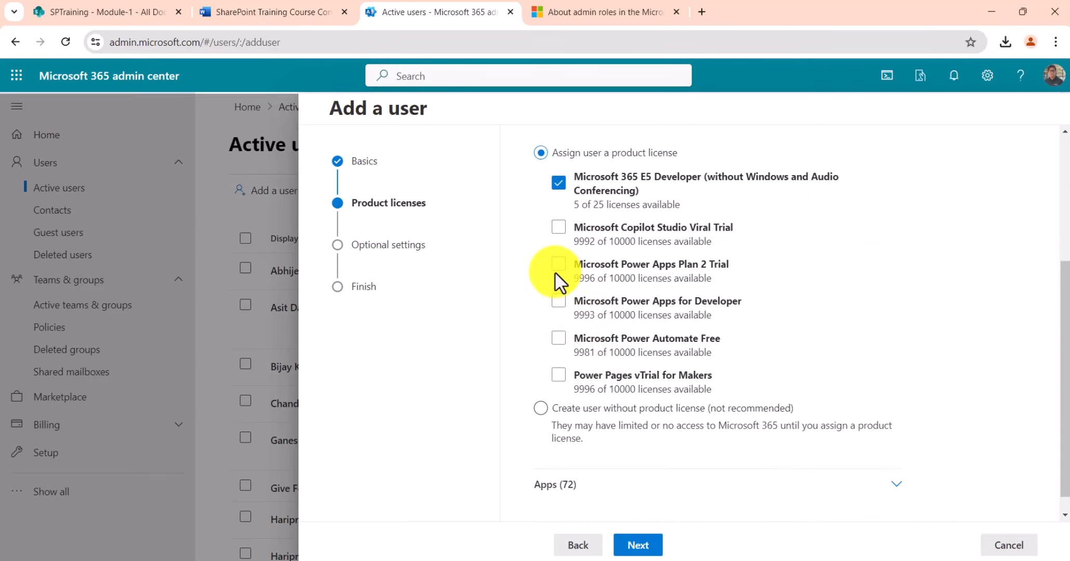
left_click(557, 301)
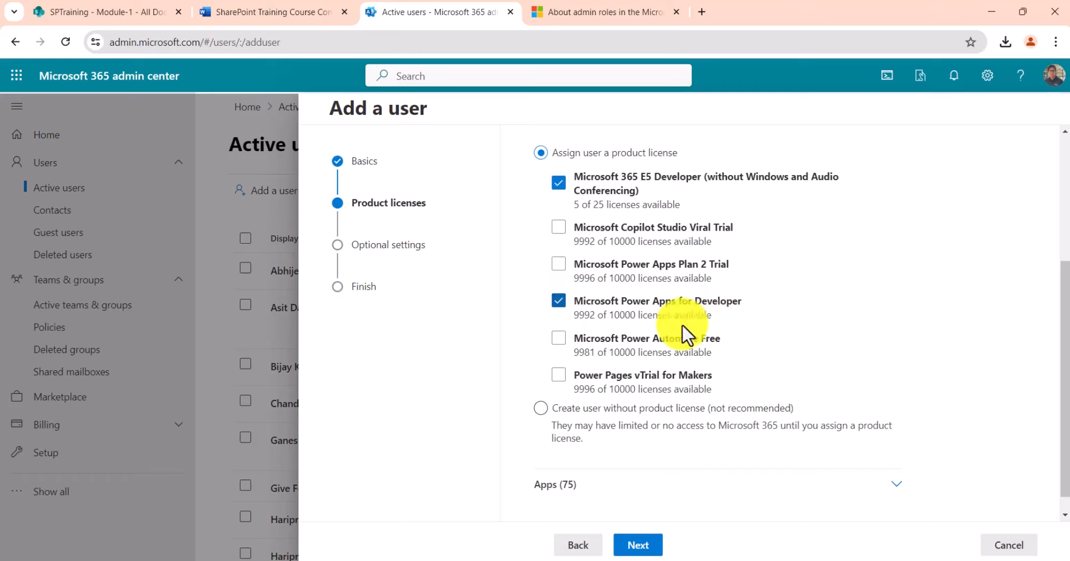
left_click(559, 339)
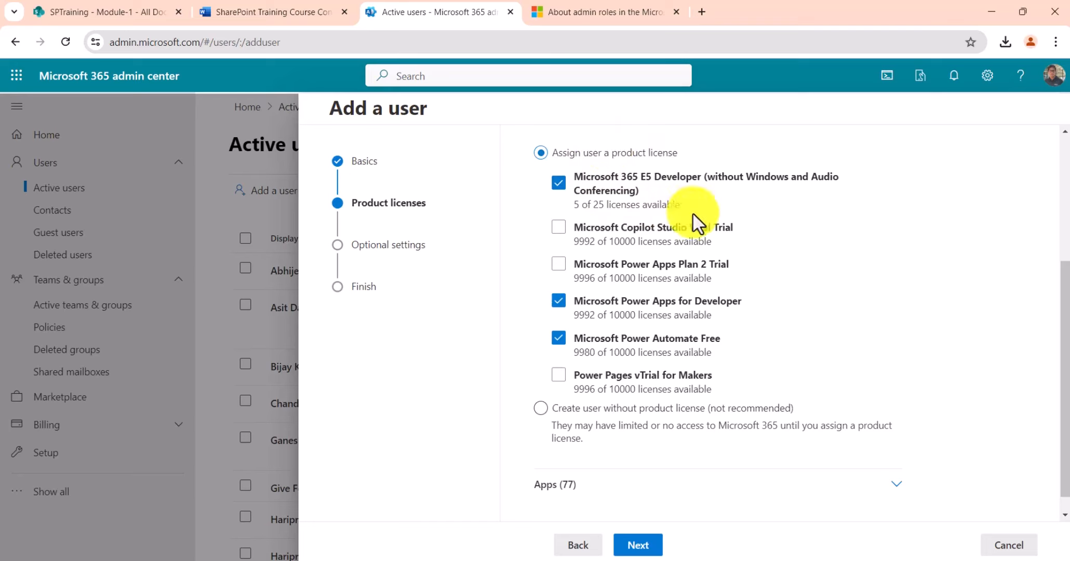
left_click(541, 409)
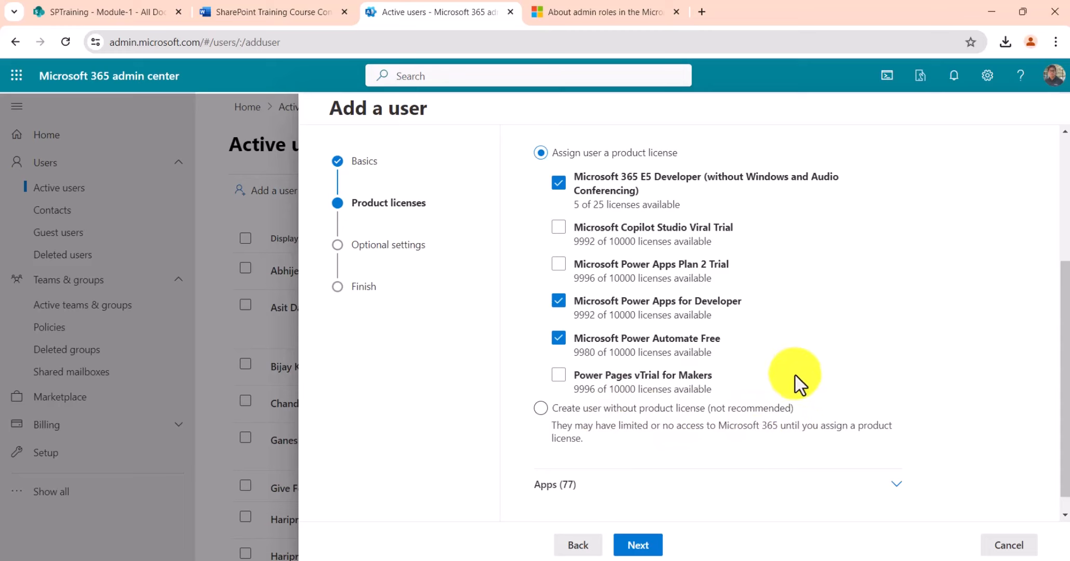
Step: Examine the list of apps included with the selected product licenses
scroll(770, 376, "down", 1)
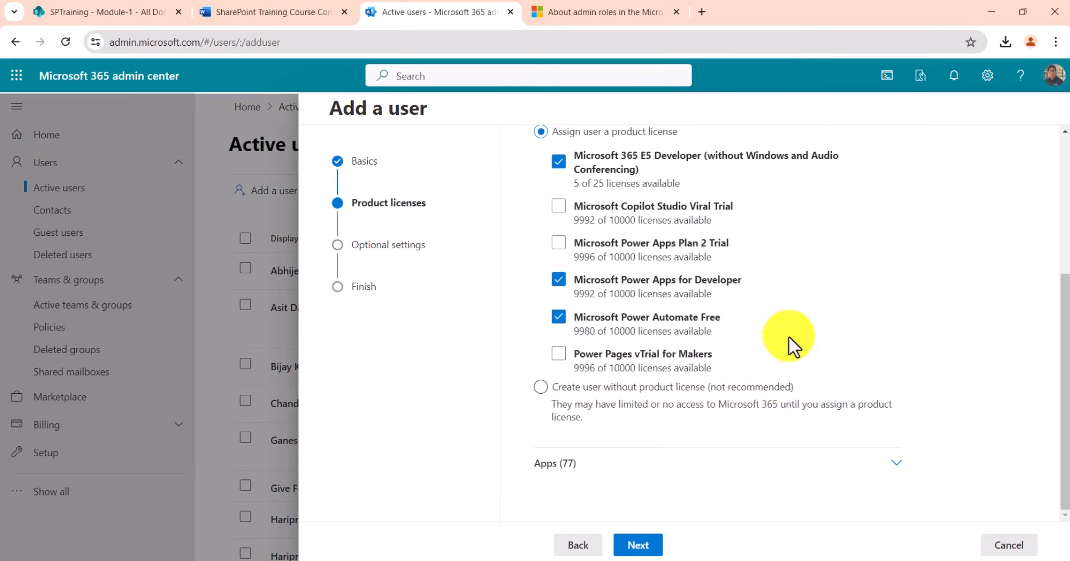
left_click(898, 465)
scroll(901, 419, "down", 5)
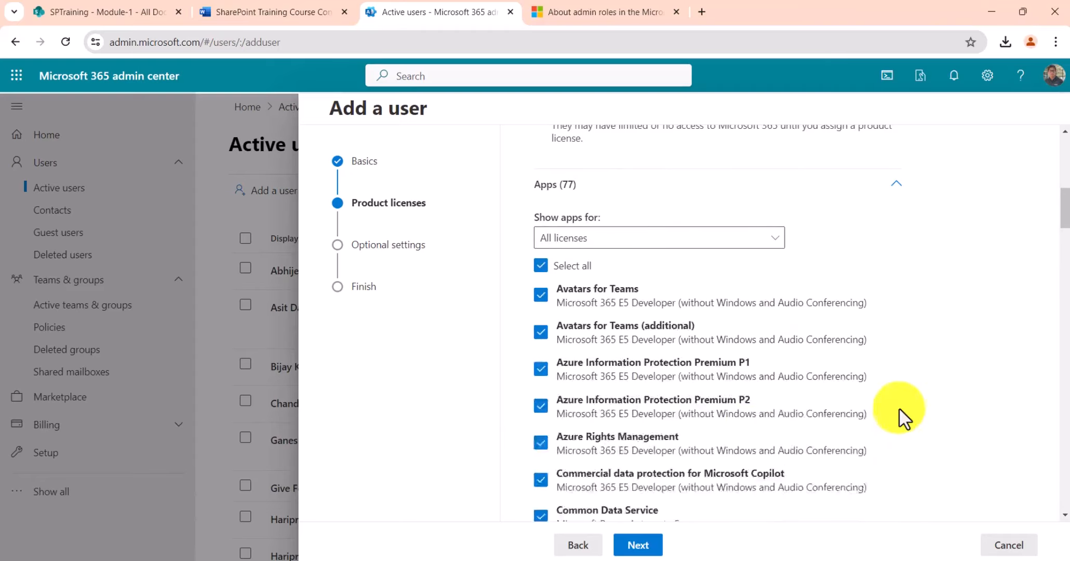
scroll(611, 468, "down", 10)
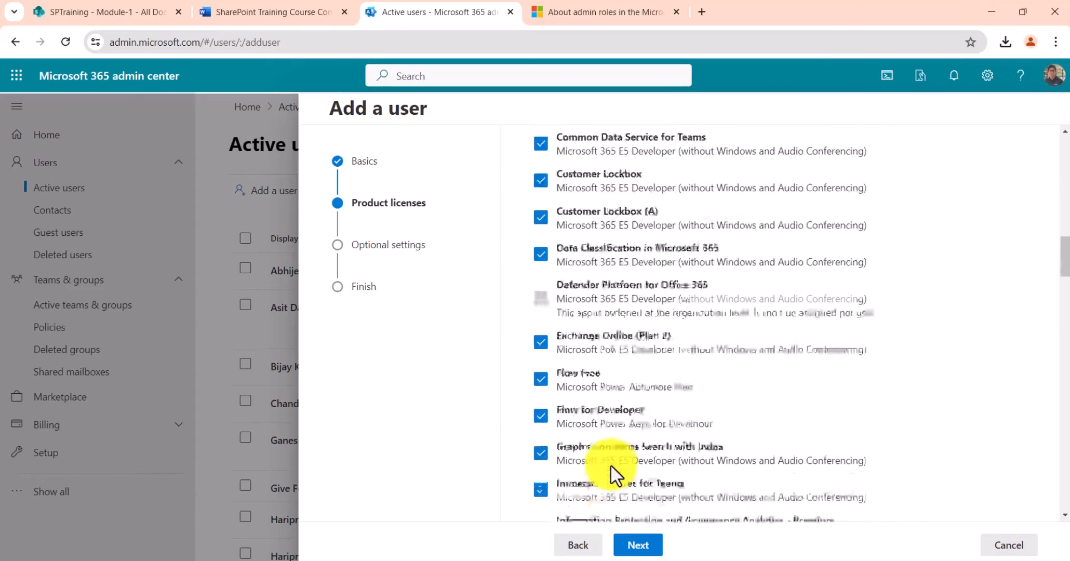
scroll(611, 464, "down", 4)
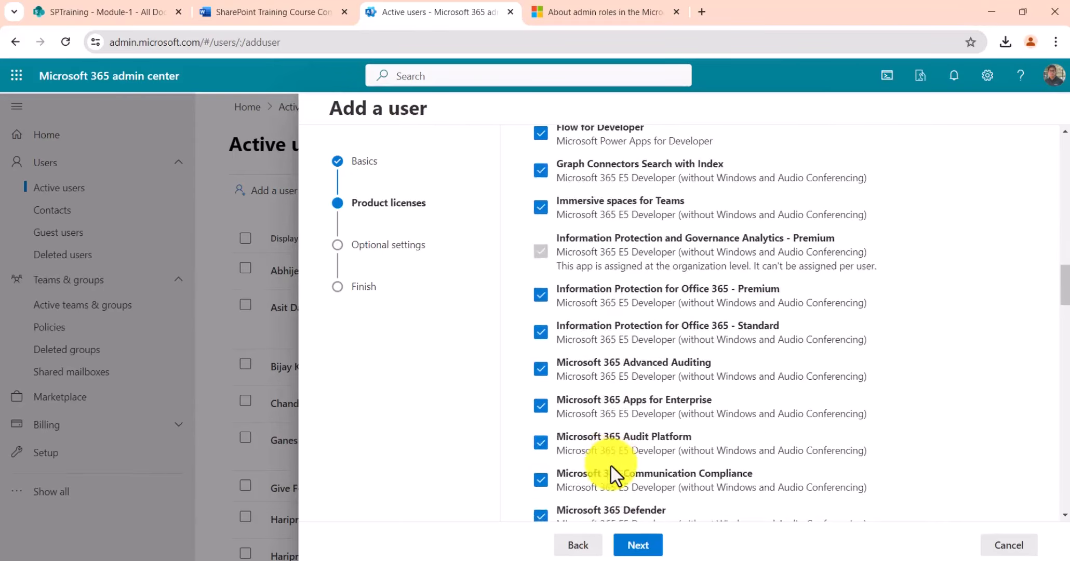
left_click_drag(1063, 287, 1062, 148)
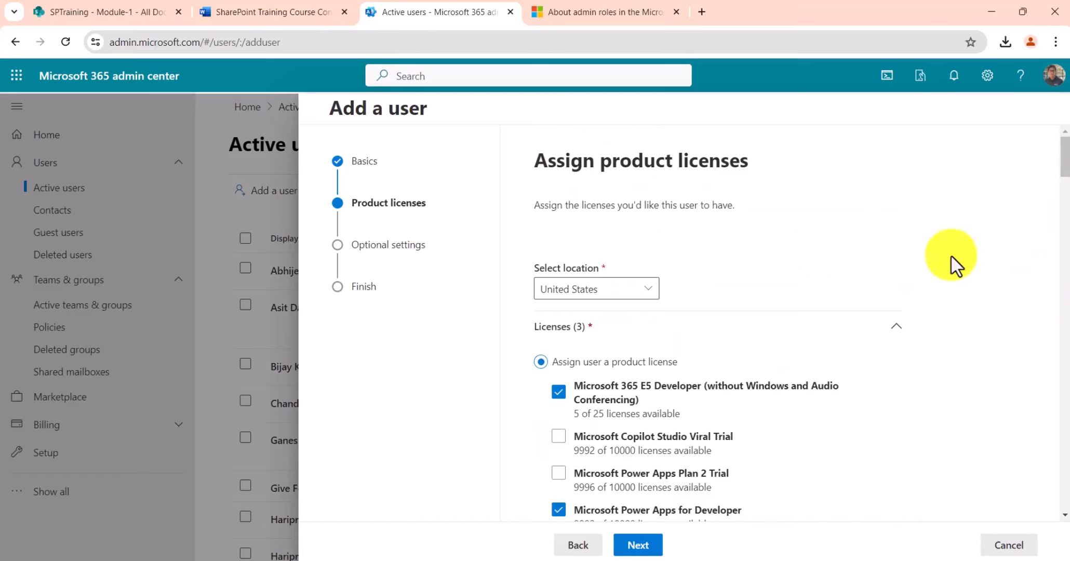
left_click(896, 327)
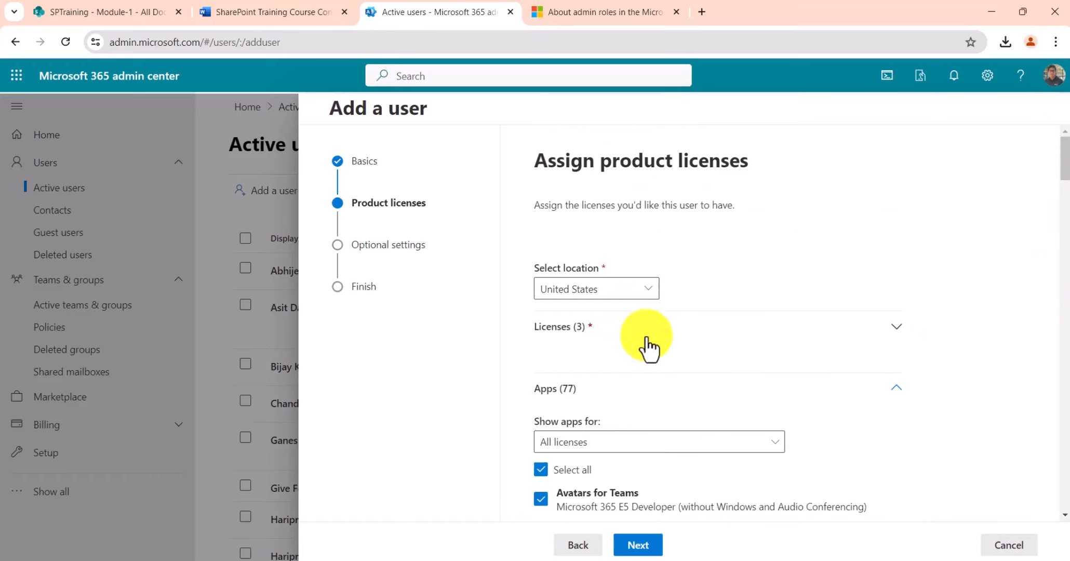
scroll(644, 354, "down", 5)
scroll(613, 254, "up", 5)
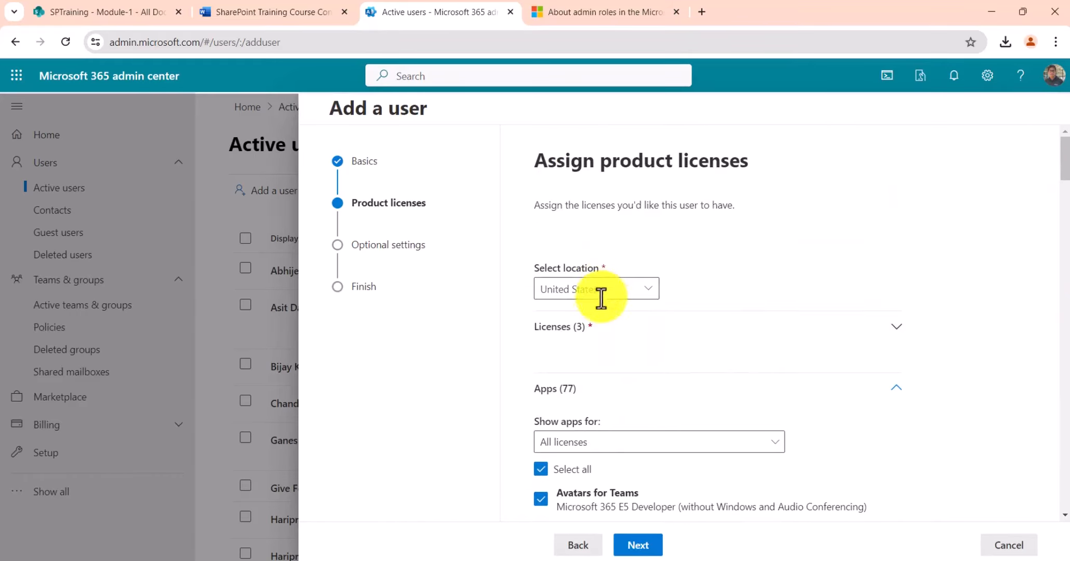
left_click(896, 327)
scroll(628, 337, "down", 3)
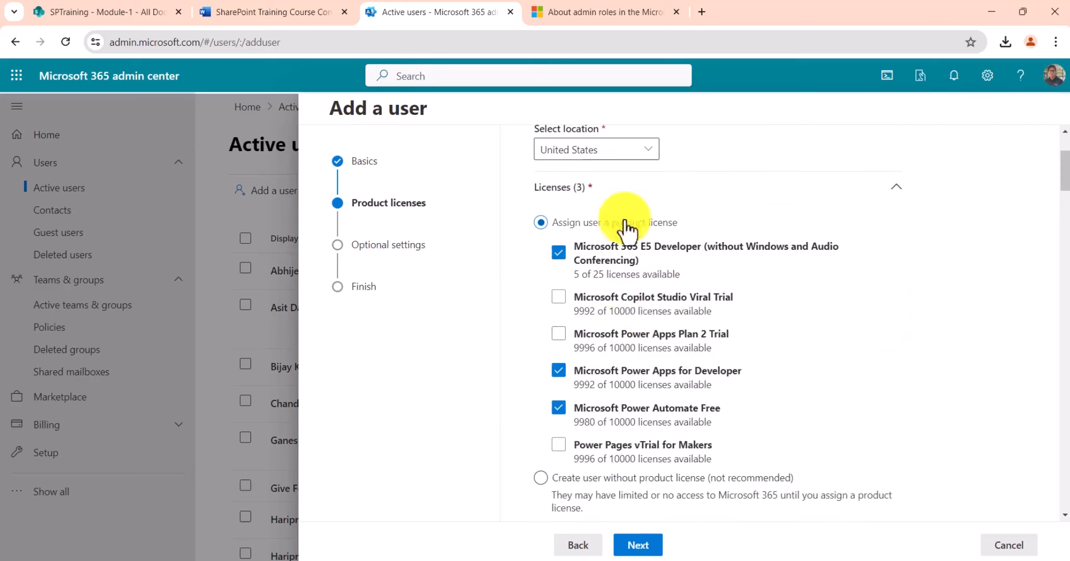
scroll(927, 341, "down", 5)
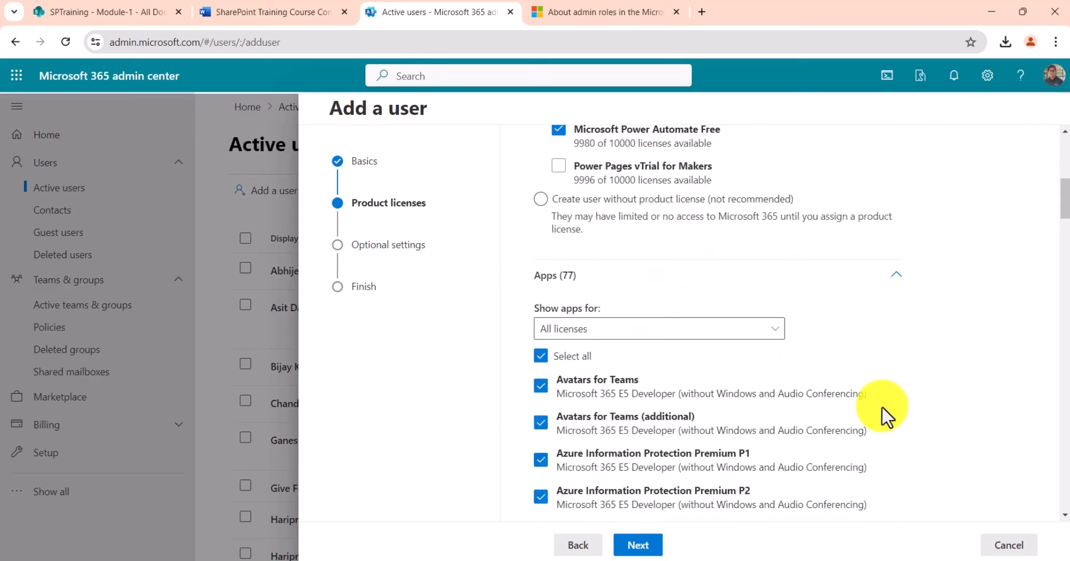
Step: Continue to the optional settings and give the new user admin center access with the SharePoint Administrator role
left_click(637, 545)
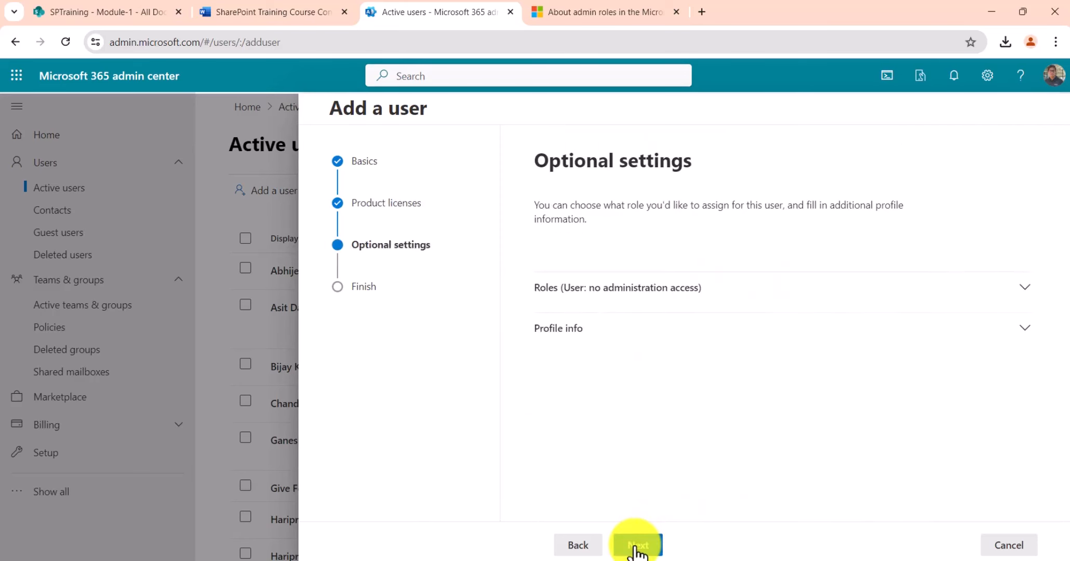
left_click(607, 301)
scroll(683, 399, "down", 5)
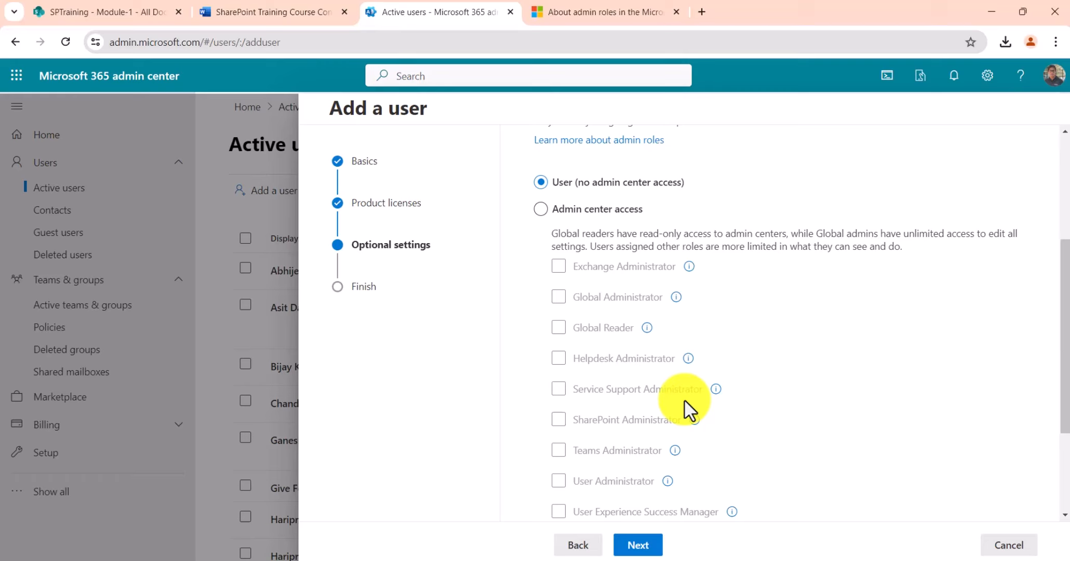
left_click(541, 208)
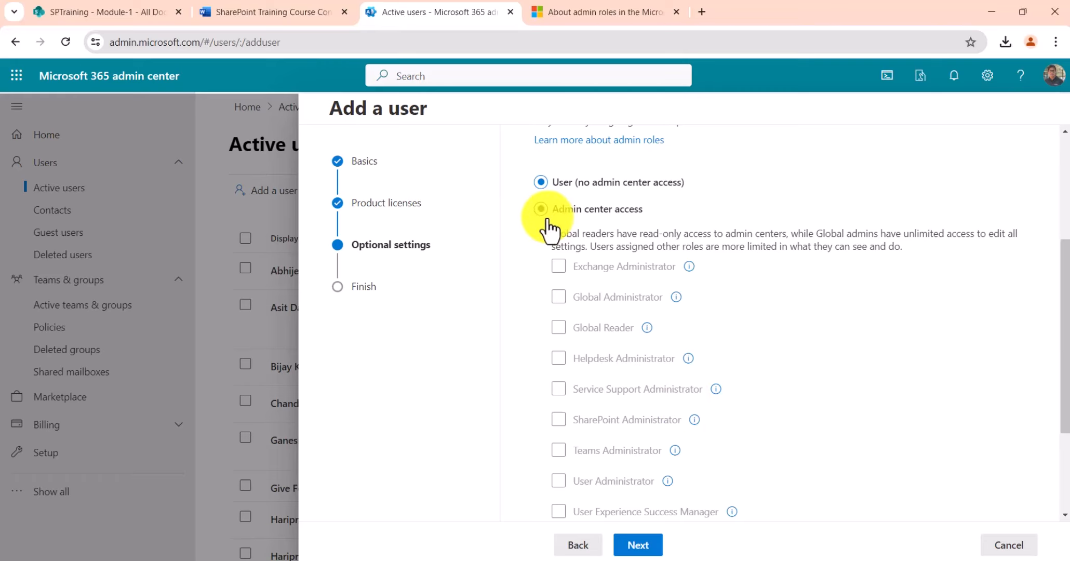
left_click(572, 332)
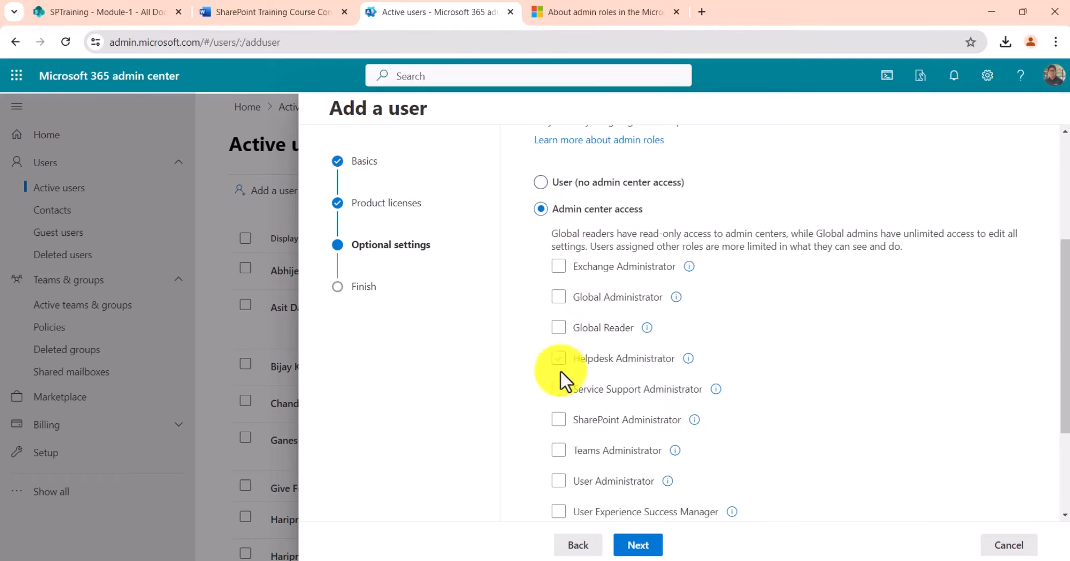
left_click(559, 421)
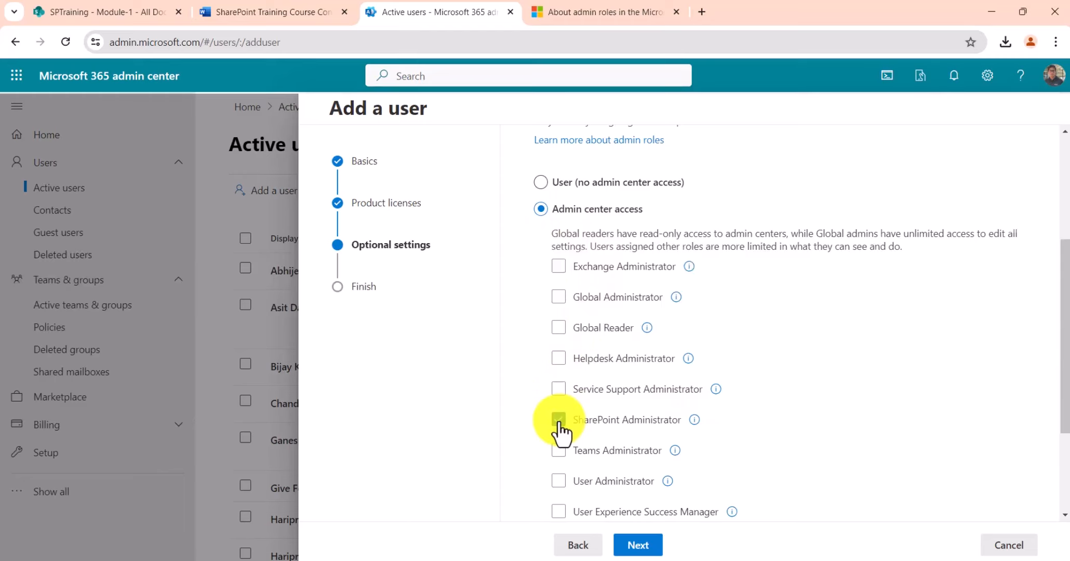
Step: Add the Teams Administrator, User Administrator and Helpdesk Administrator roles and review the selected admin roles
scroll(562, 432, "down", 3)
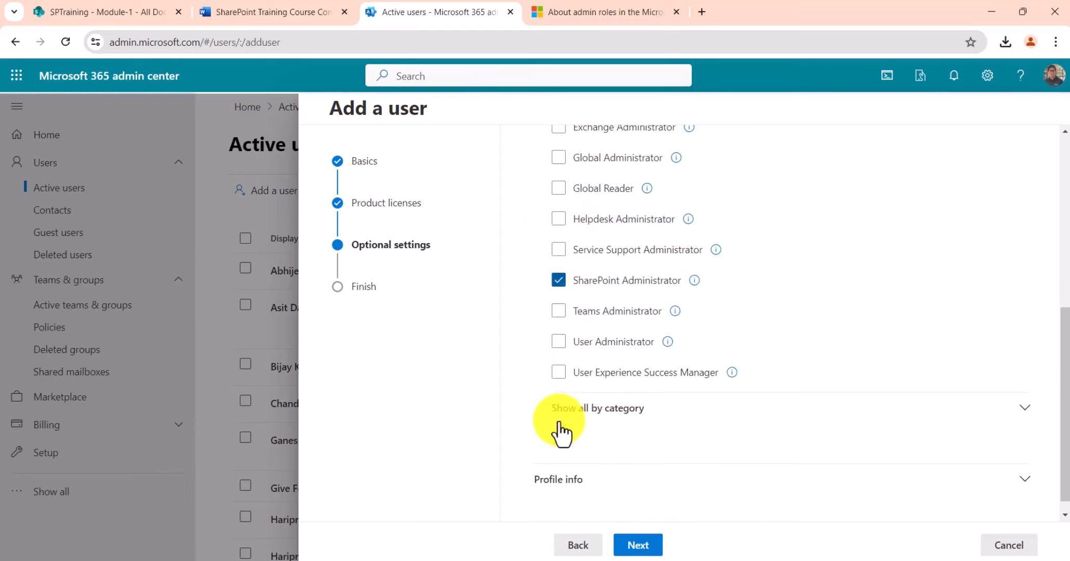
left_click(559, 312)
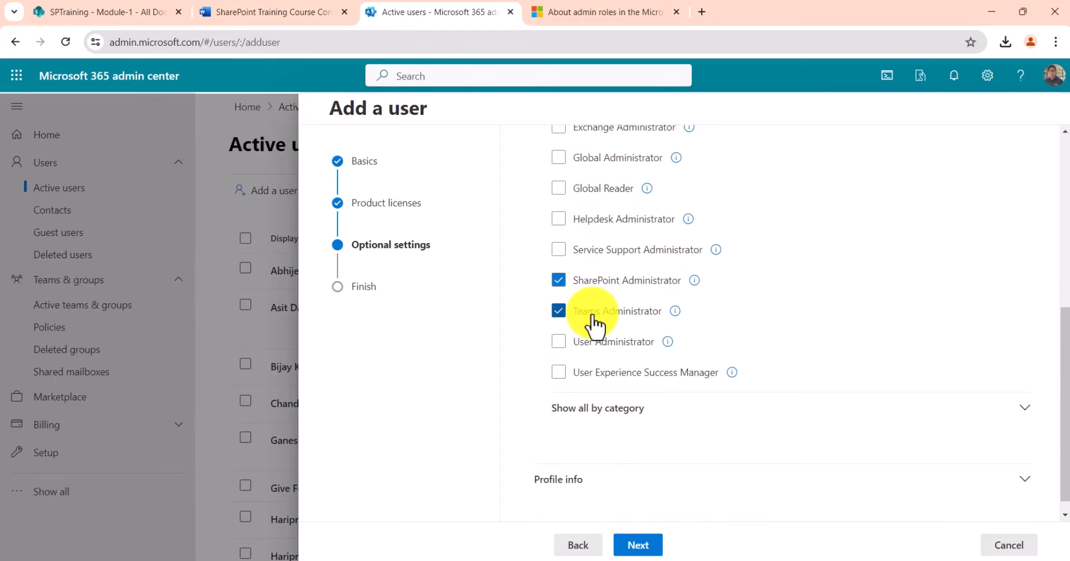
left_click(563, 346)
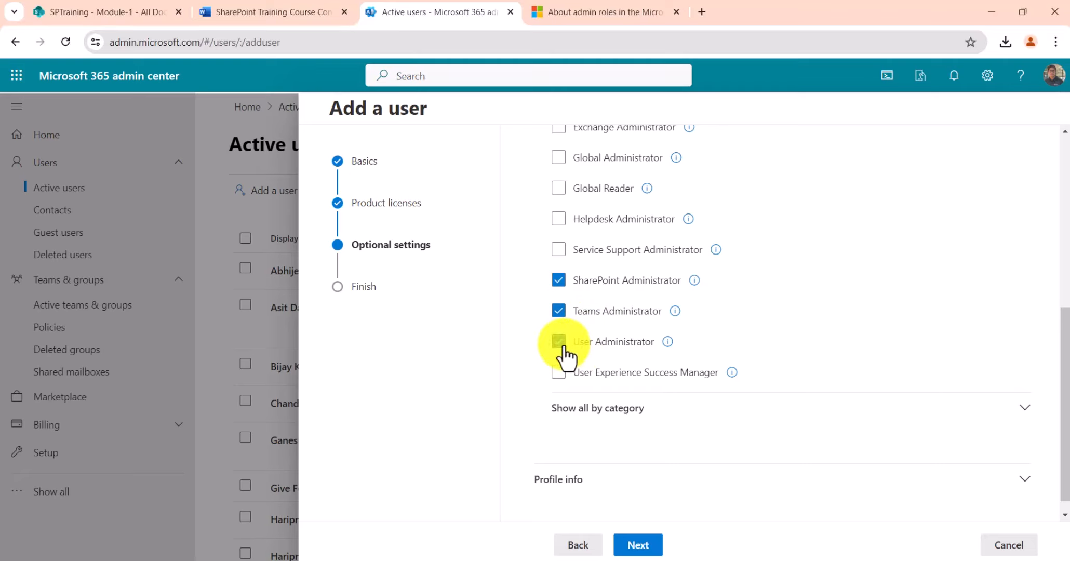
left_click(561, 224)
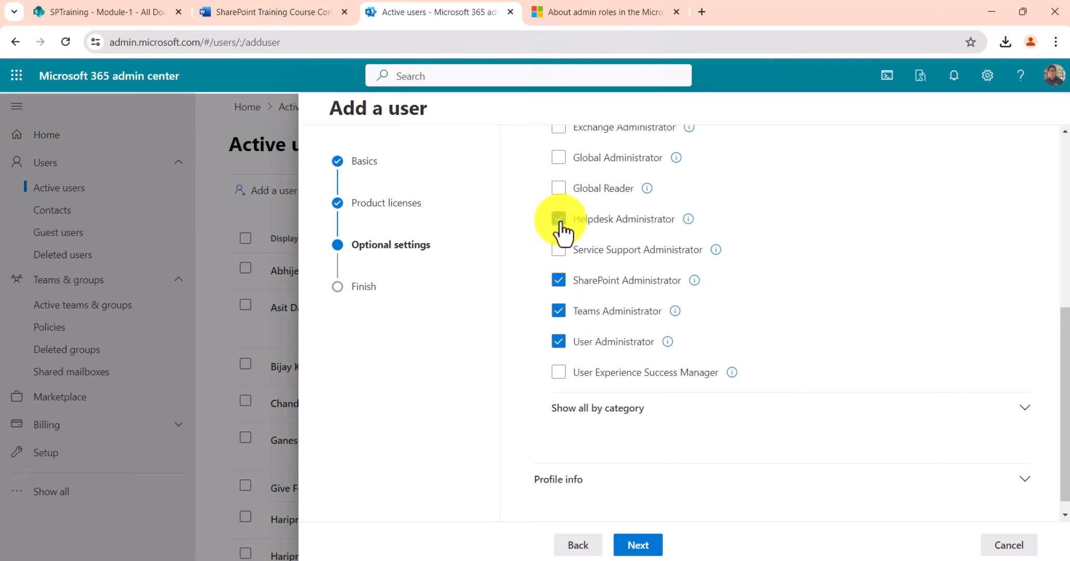
scroll(571, 296, "up", 3)
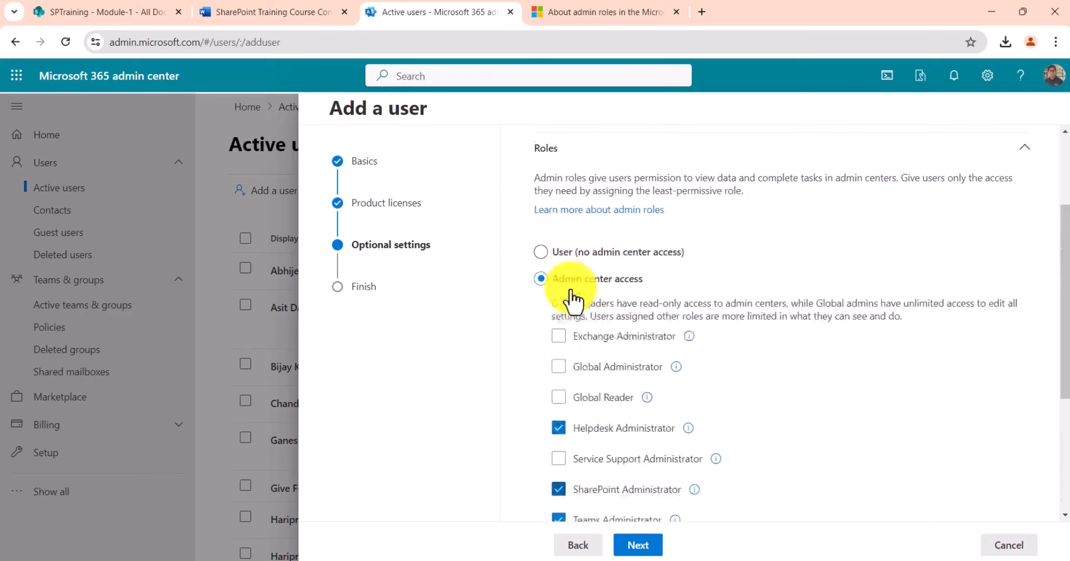
scroll(574, 353, "down", 1)
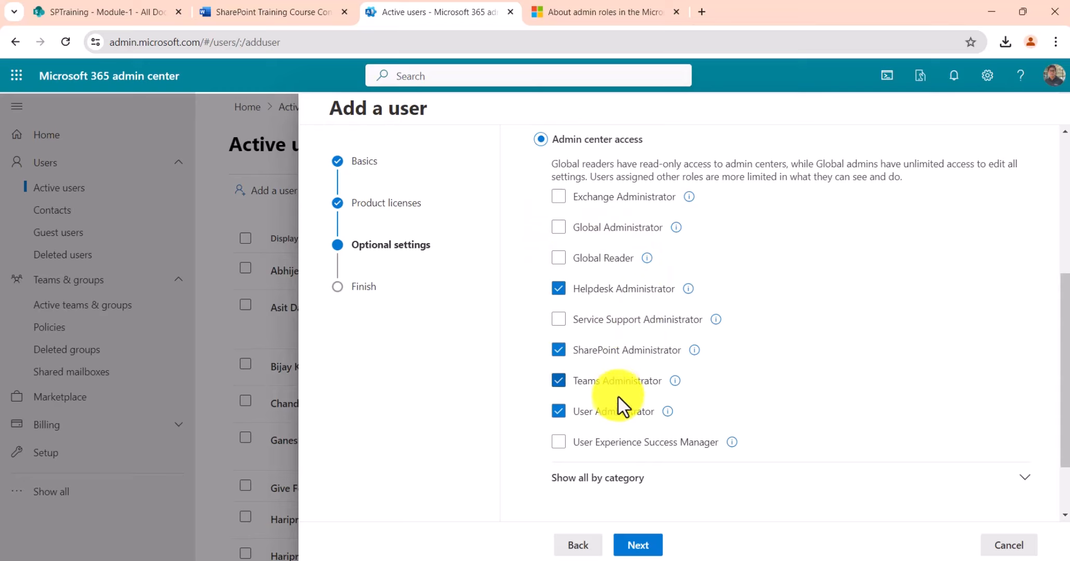
scroll(631, 275, "up", 3)
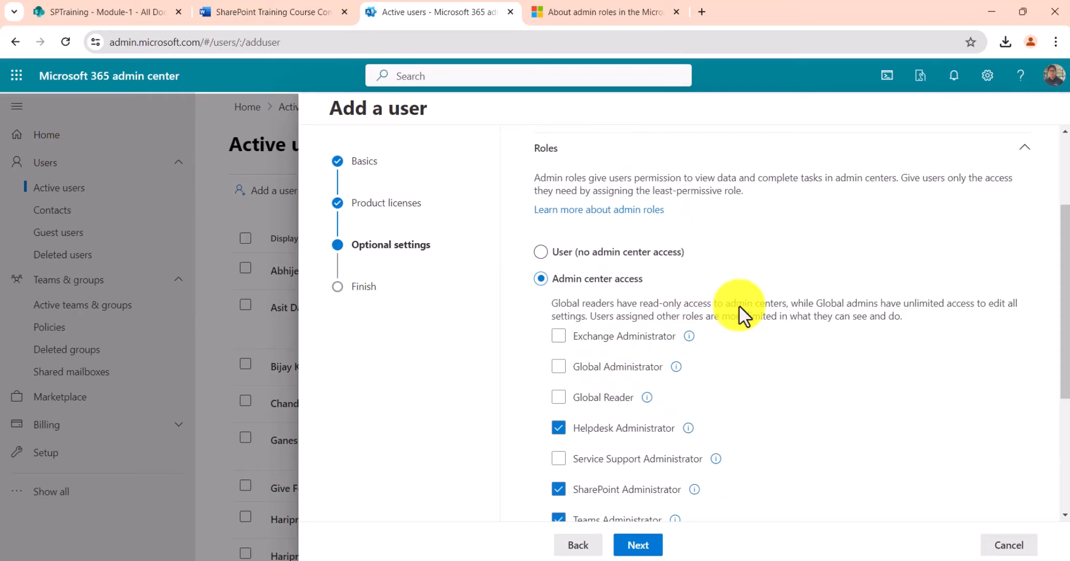
scroll(739, 305, "down", 5)
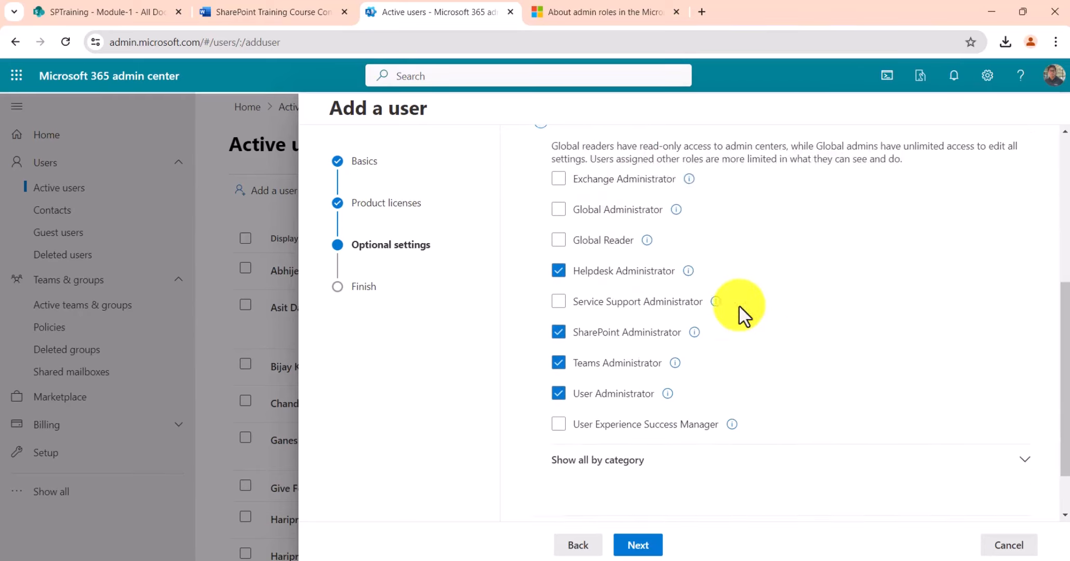
Step: Remove the Helpdesk Administrator, Teams Administrator and User Administrator roles from the new user
left_click(561, 207)
left_click(555, 295)
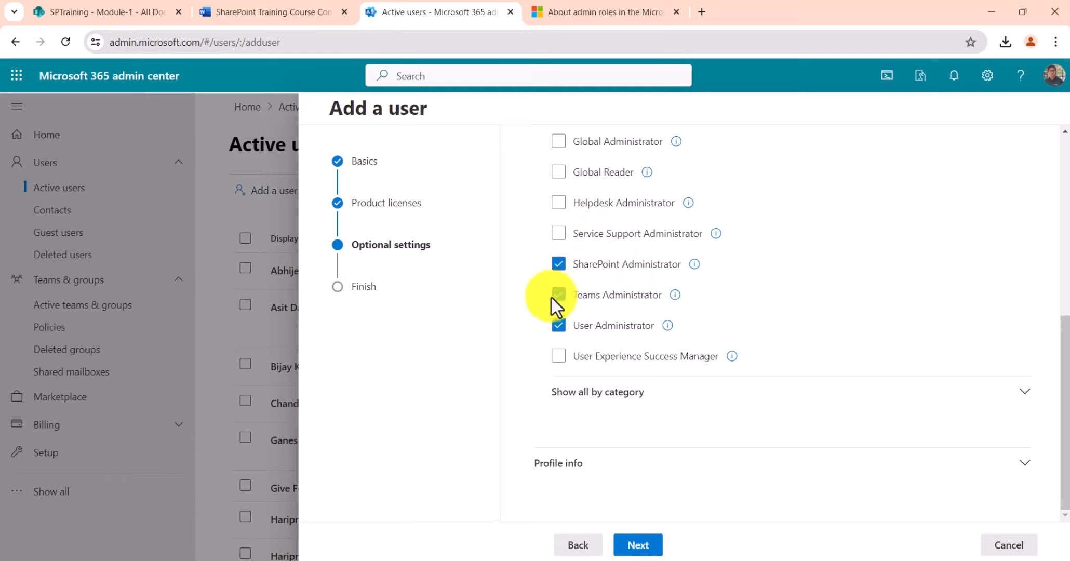
left_click(557, 326)
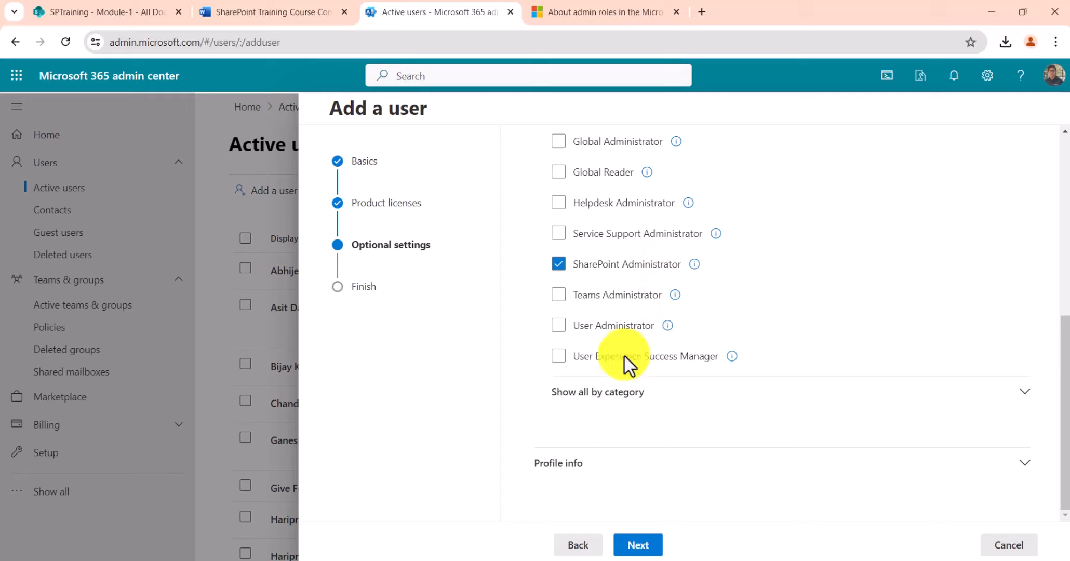
Step: Set the new user's department to IT in the profile info and continue to the final review
left_click(1026, 466)
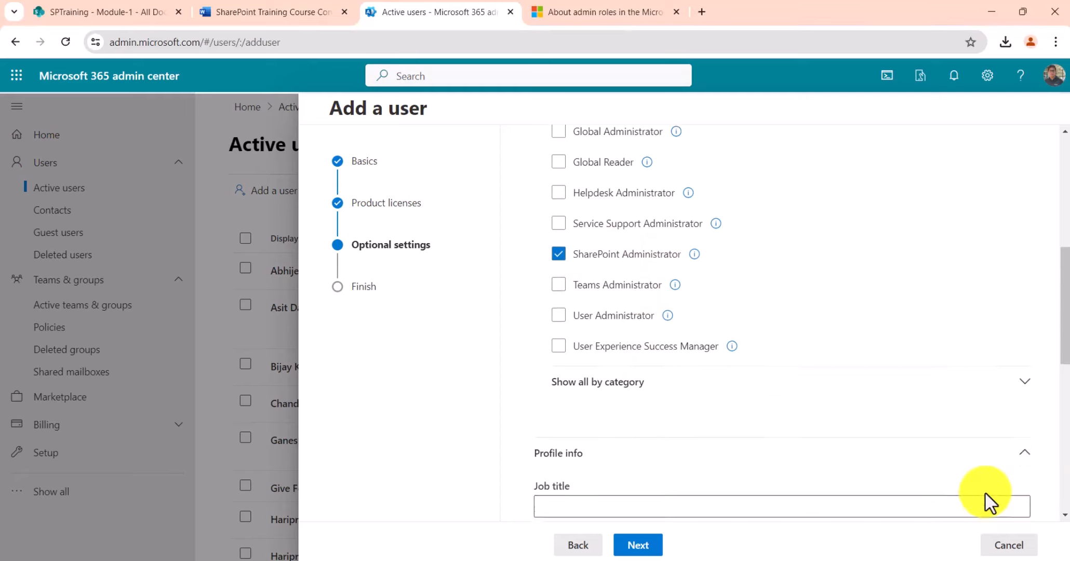
scroll(990, 501, "down", 4)
scroll(987, 499, "down", 3)
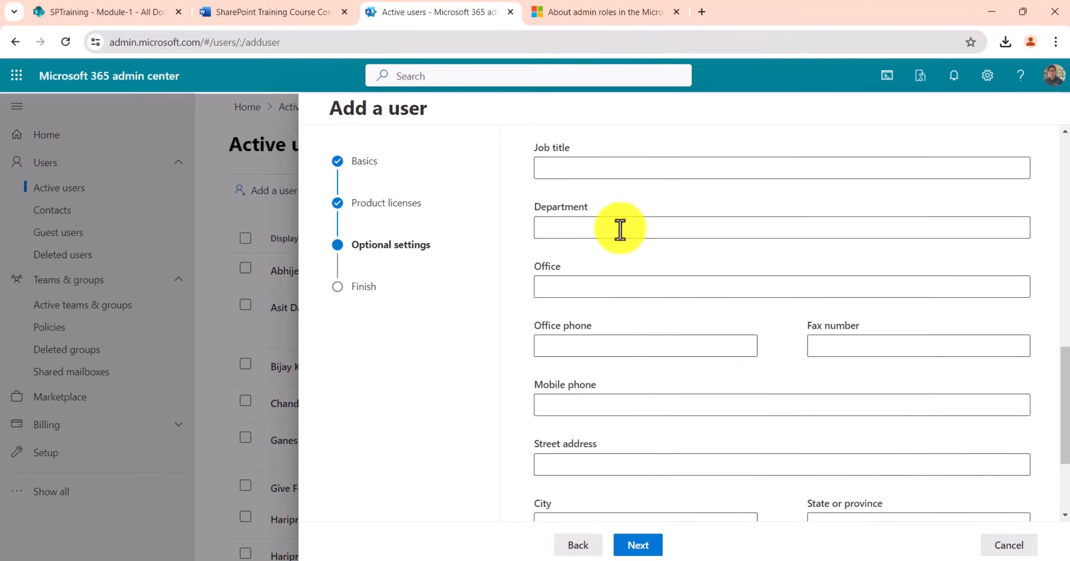
left_click(594, 227)
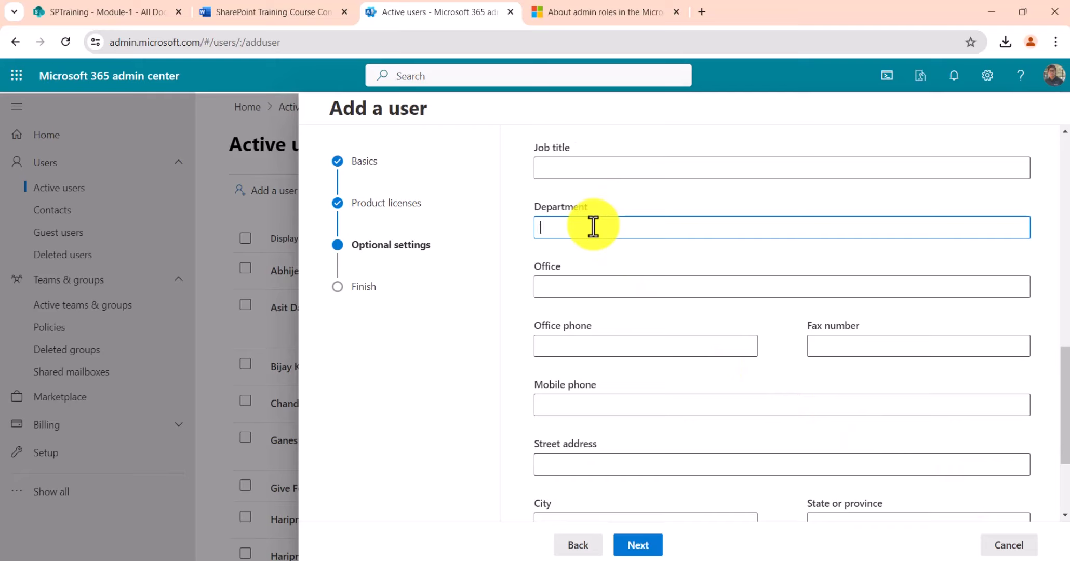
type("IT")
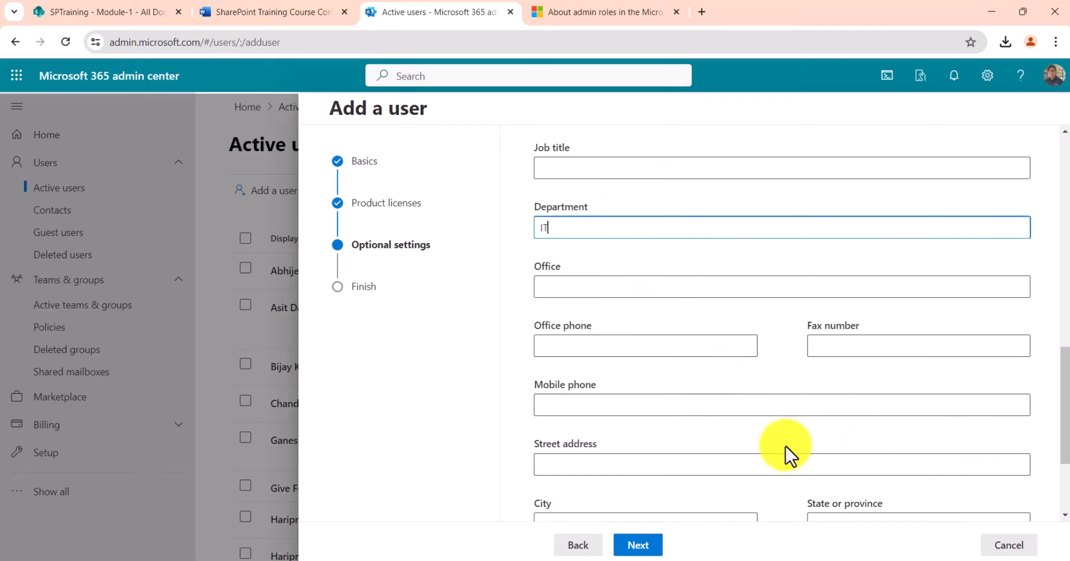
scroll(785, 447, "down", 3)
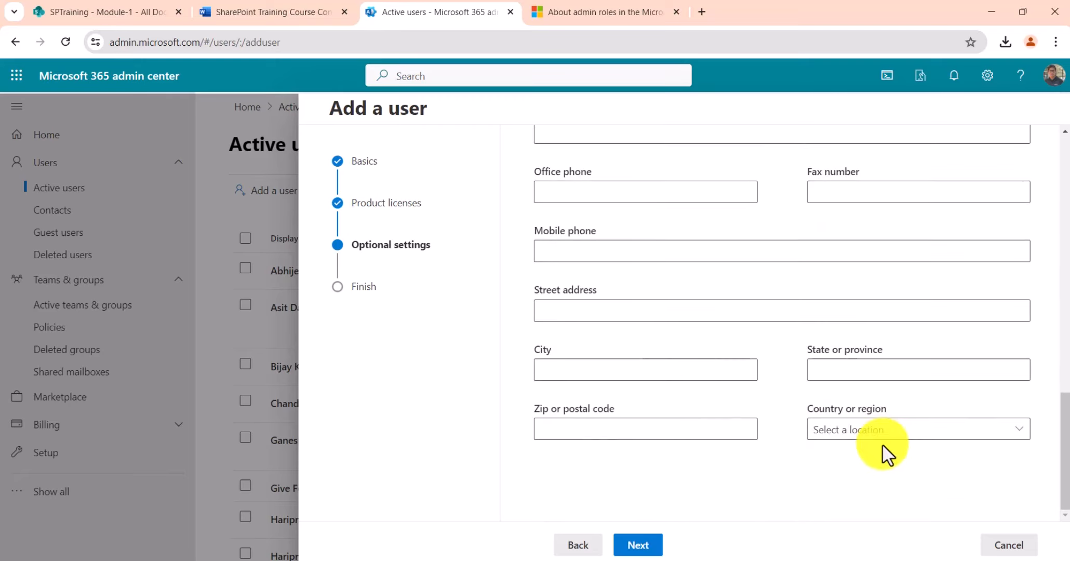
left_click(649, 545)
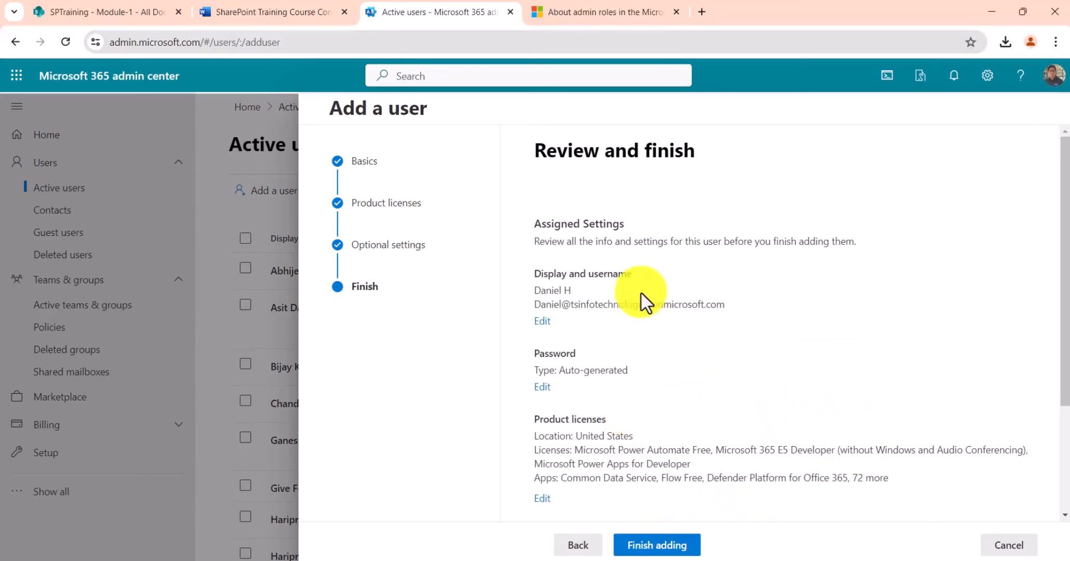
Step: Review the username, password type, licenses, role and profile info, and finish adding the user
scroll(641, 292, "down", 3)
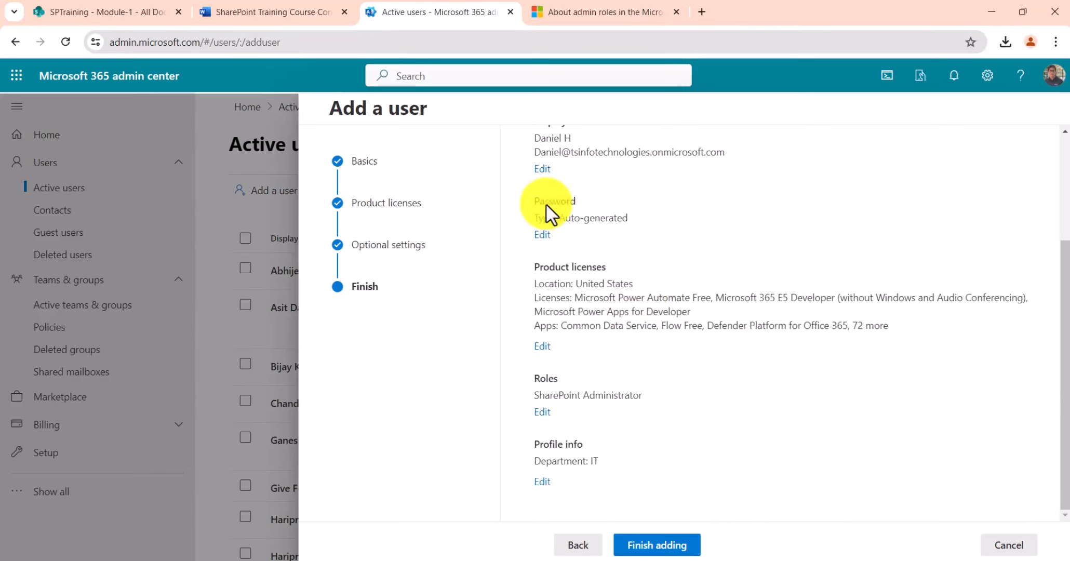
scroll(618, 296, "up", 3)
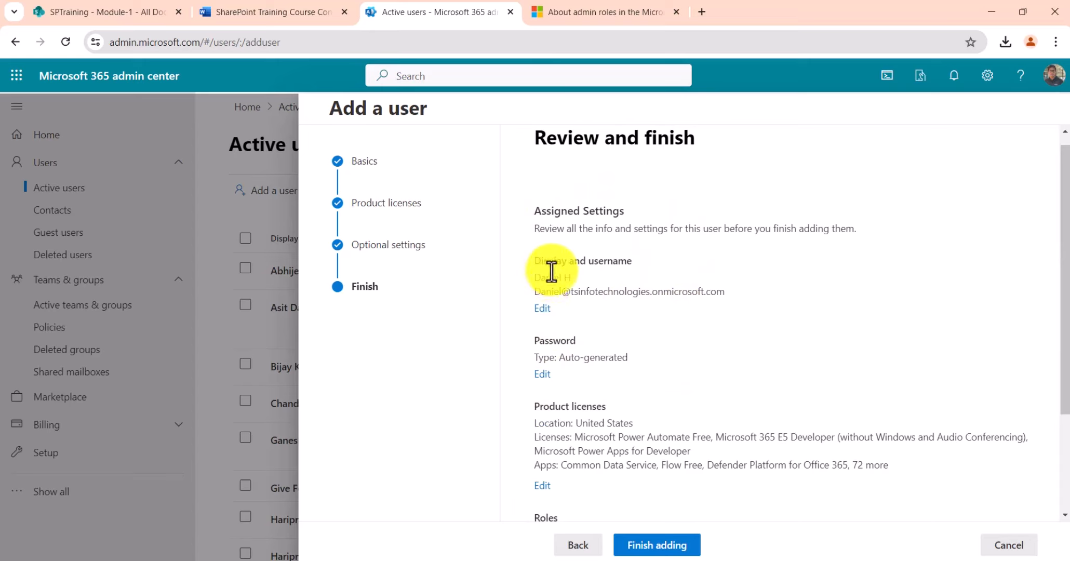
scroll(621, 359, "down", 3)
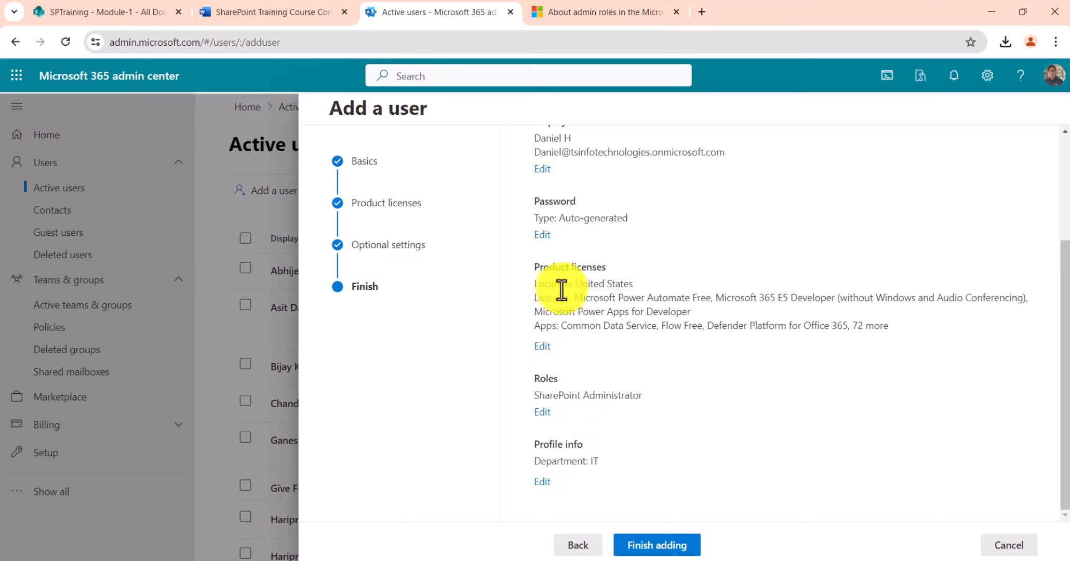
scroll(562, 276, "up", 3)
scroll(585, 374, "down", 3)
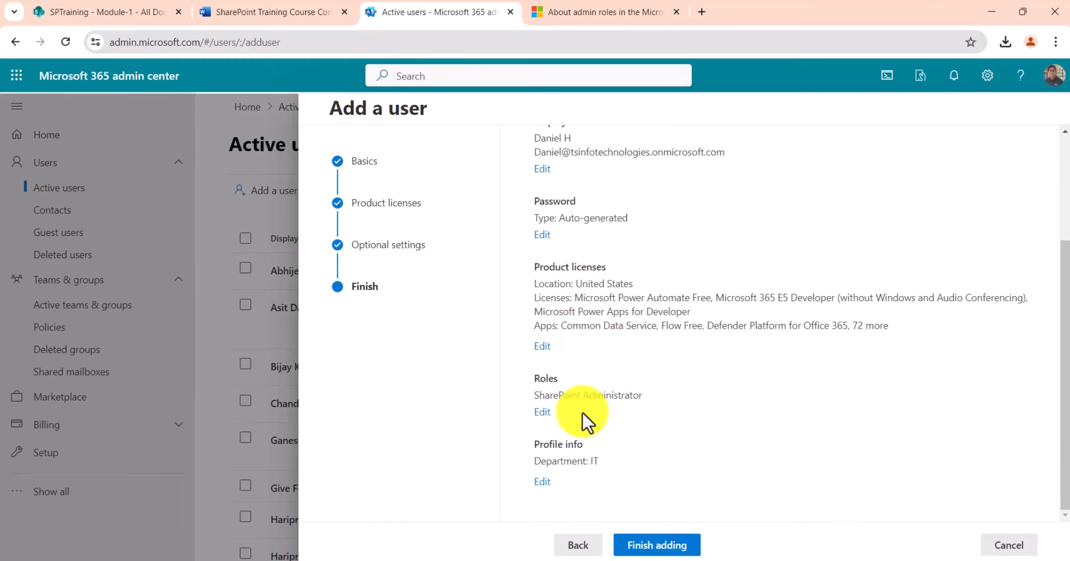
left_click(663, 550)
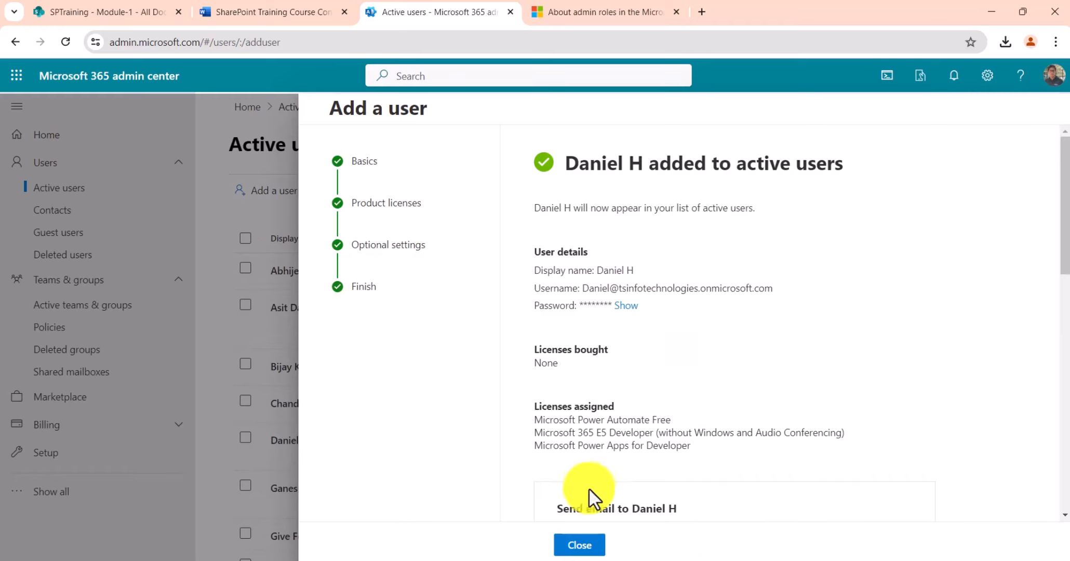
Step: Send the new user the Microsoft 365 information email without an added message and close the user wizard
scroll(657, 349, "down", 4)
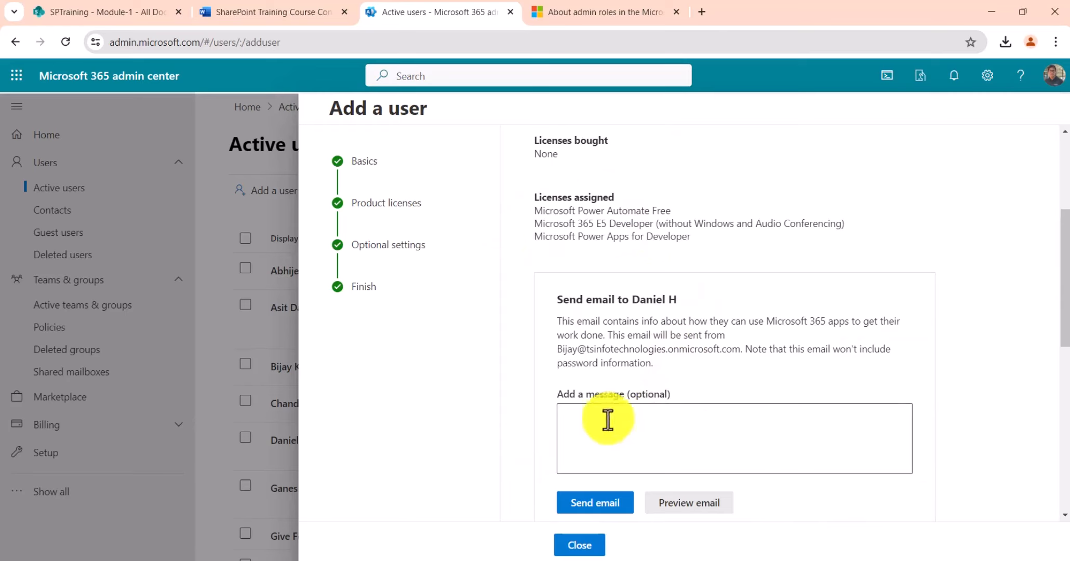
left_click_drag(556, 351, 743, 354)
left_click(658, 421)
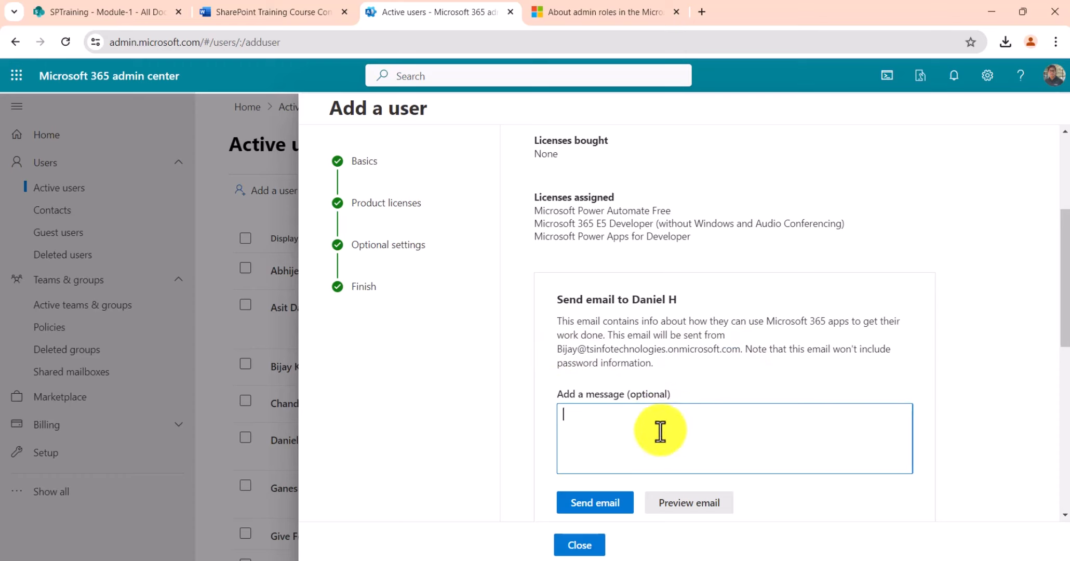
left_click(615, 504)
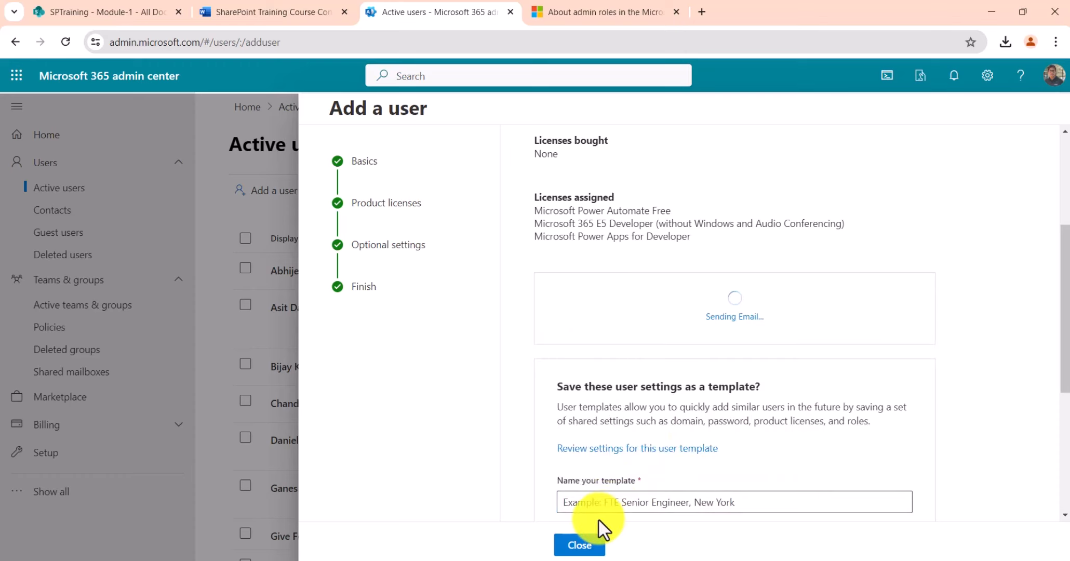
left_click(586, 545)
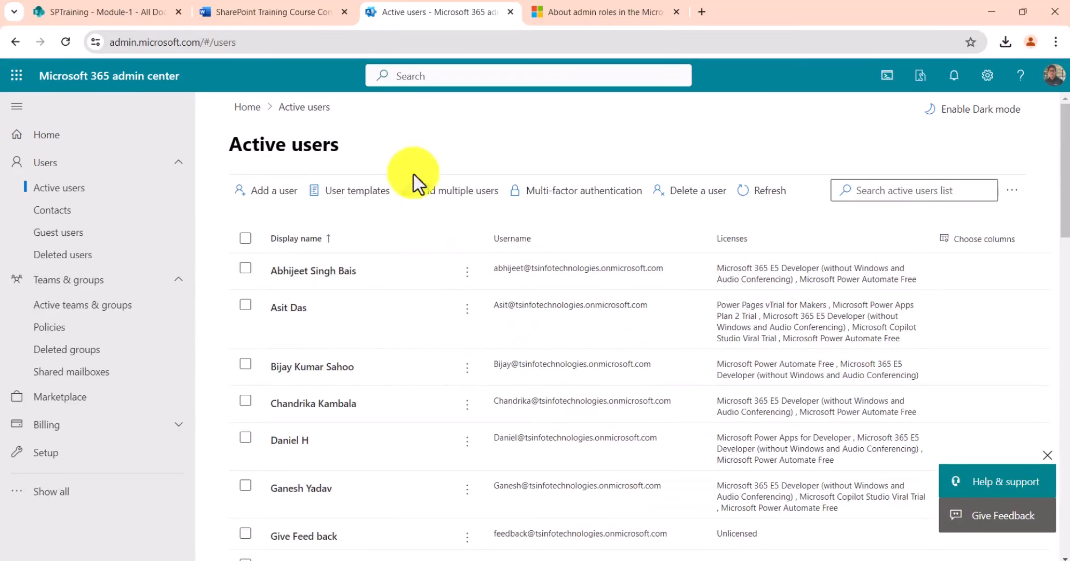
Step: Select the newly added user in the active users list, open the product license details and start a password reset
left_click(244, 439)
scroll(338, 415, "down", 3)
scroll(453, 307, "up", 2)
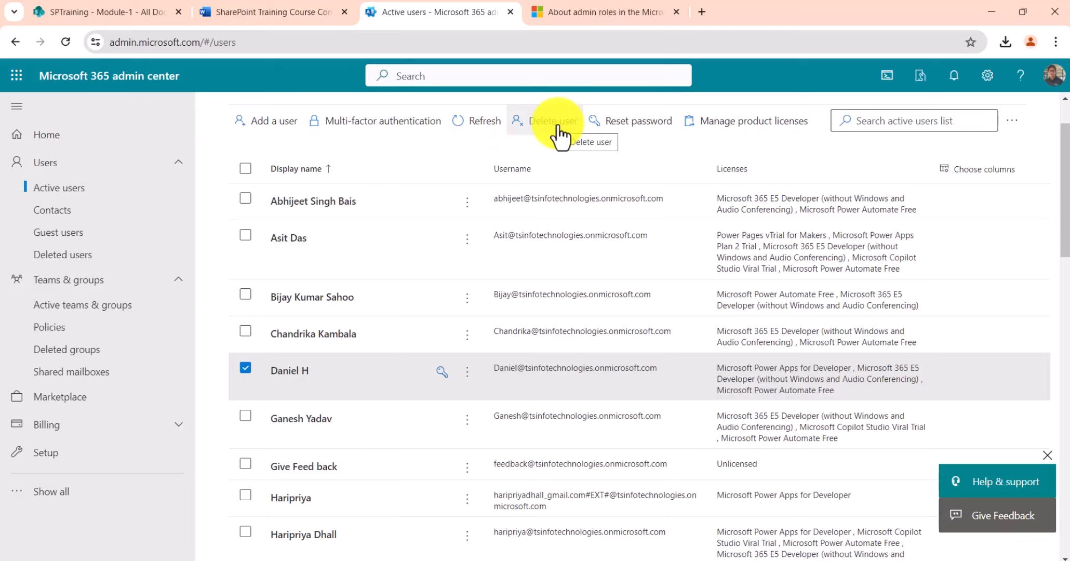
left_click(717, 135)
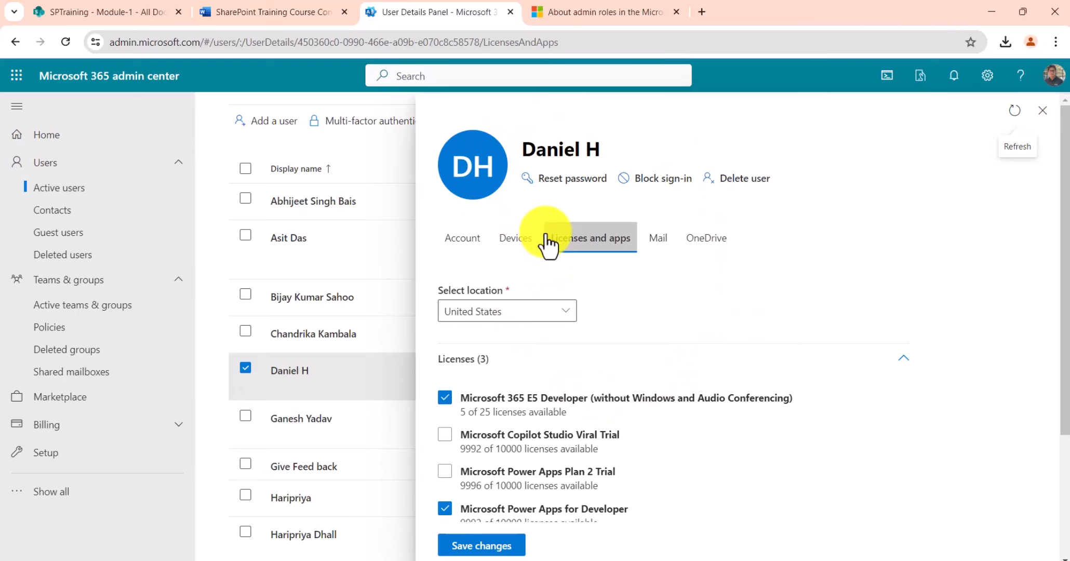
left_click(582, 182)
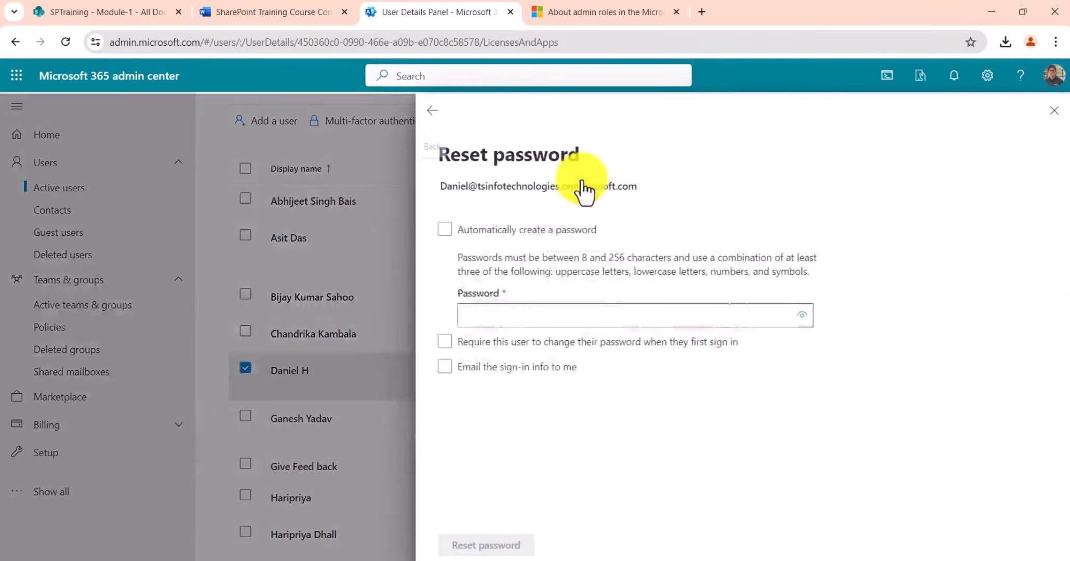
Step: Try a custom account password for the user and switch the required password change at first sign-in on and off
left_click(524, 314)
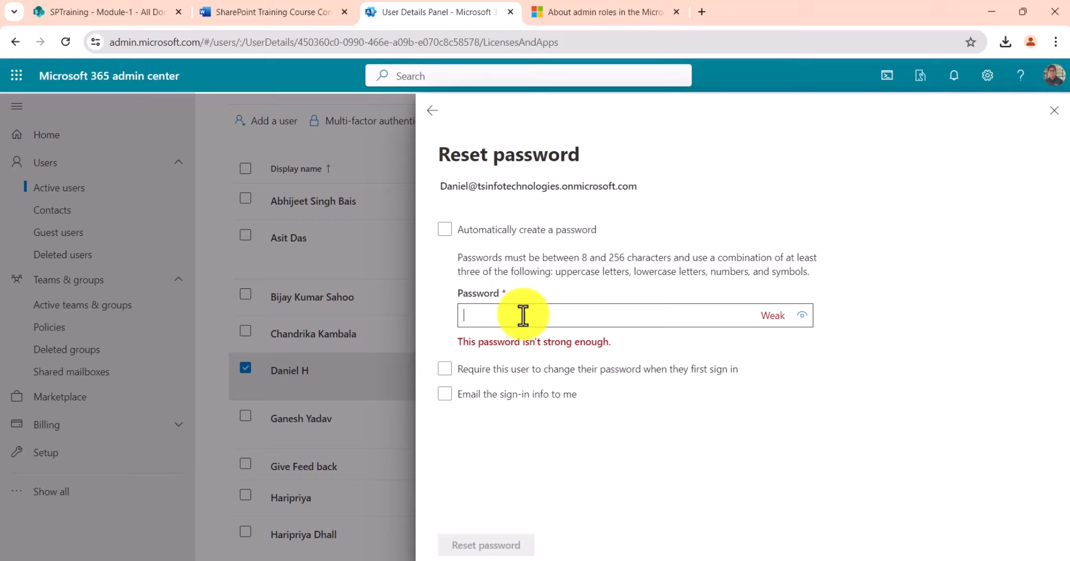
type("•")
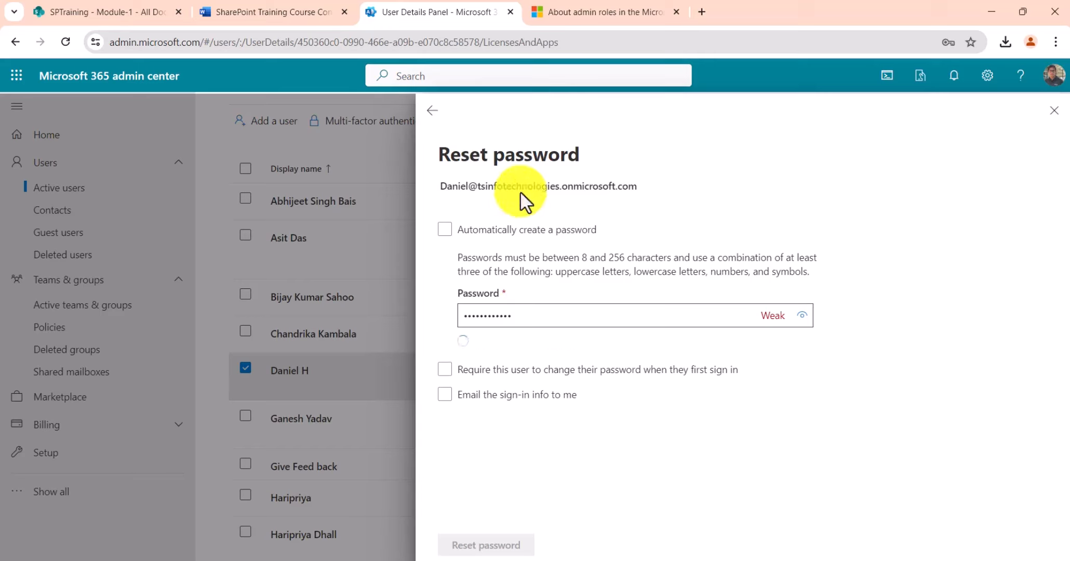
left_click(540, 384)
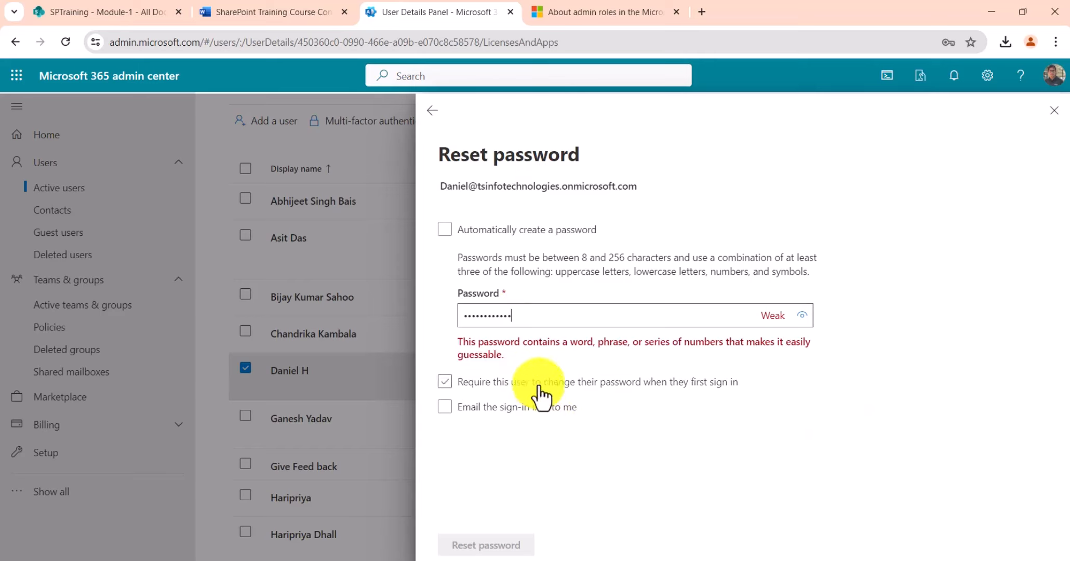
left_click(540, 386)
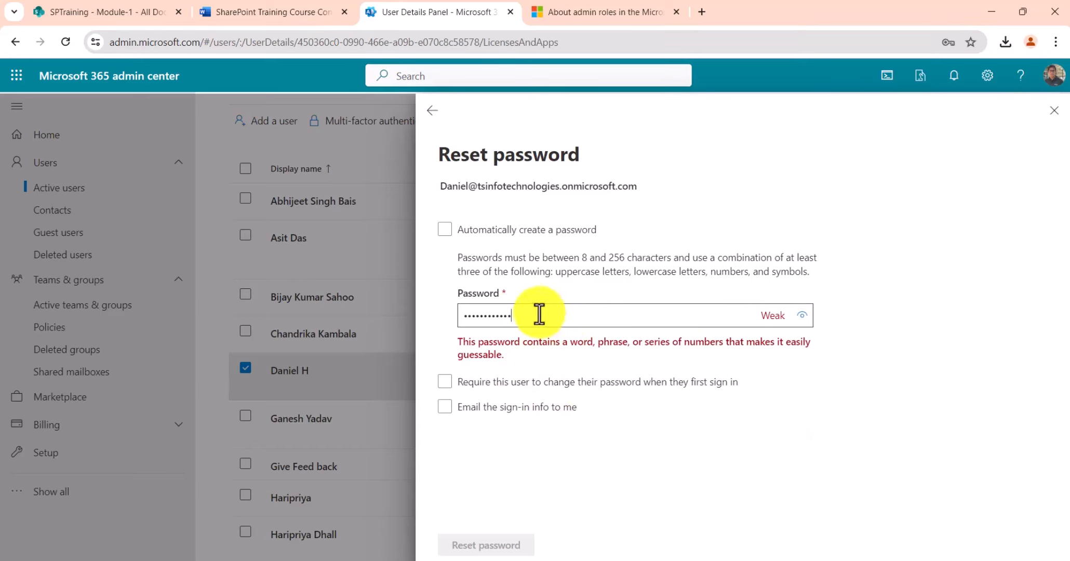
Step: Replace the entry with a stronger account password, reset the user's password without saving it in the browser, and return to the user's details
left_click_drag(531, 315, 465, 314)
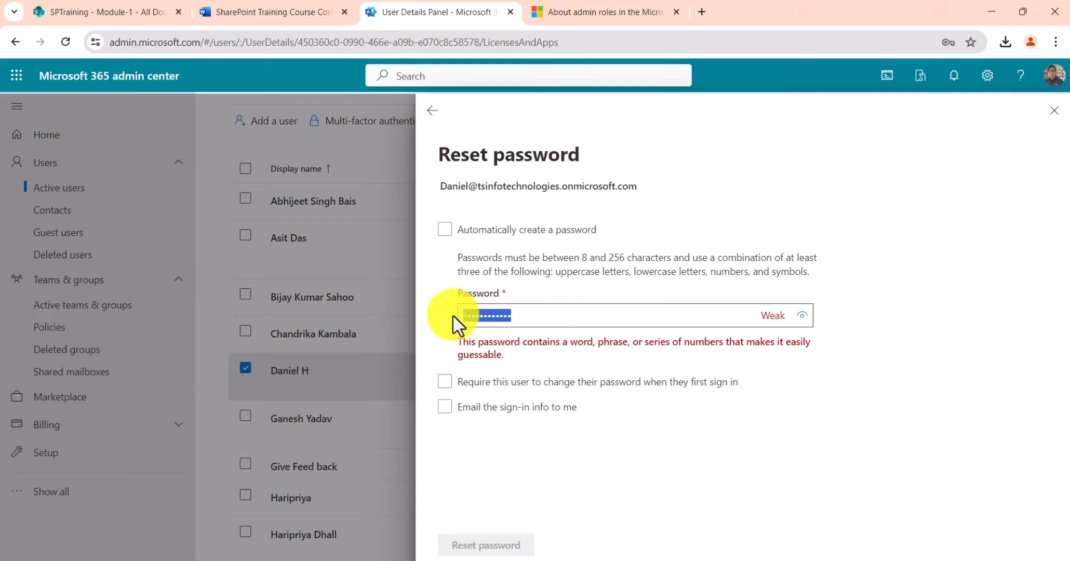
type("••")
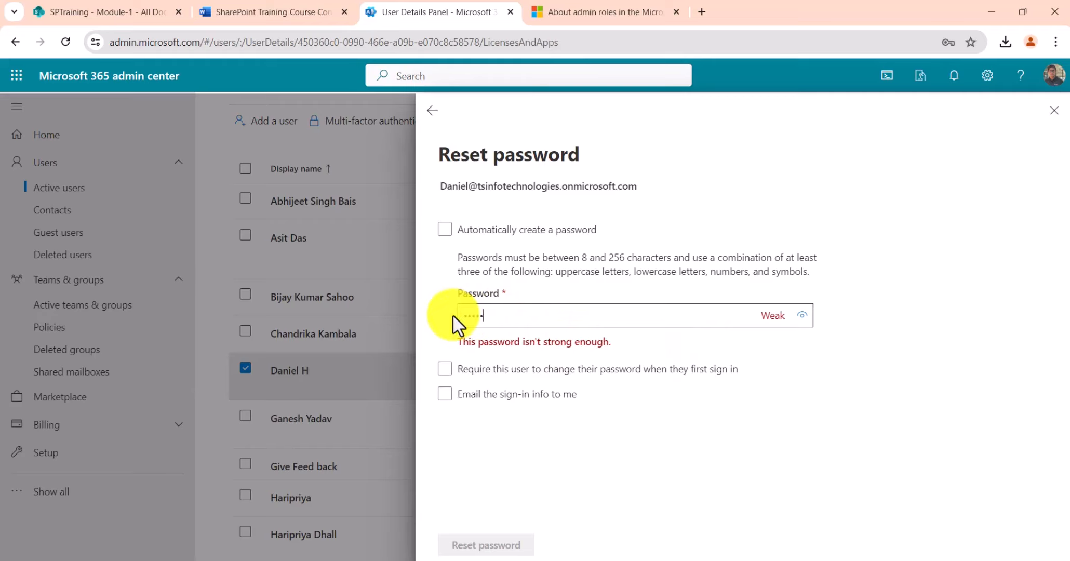
type("•••••••")
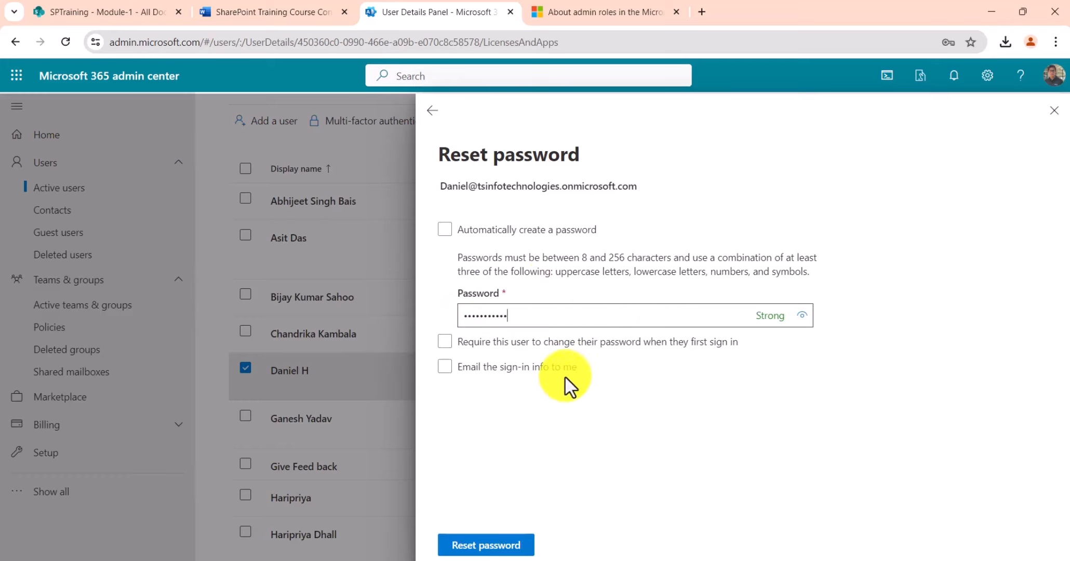
left_click(486, 545)
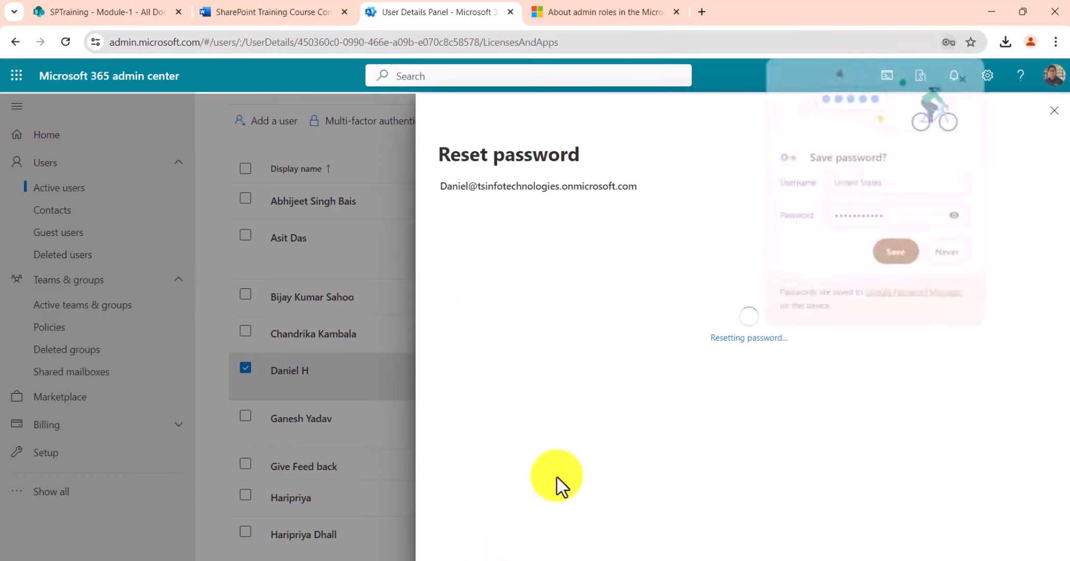
left_click(965, 74)
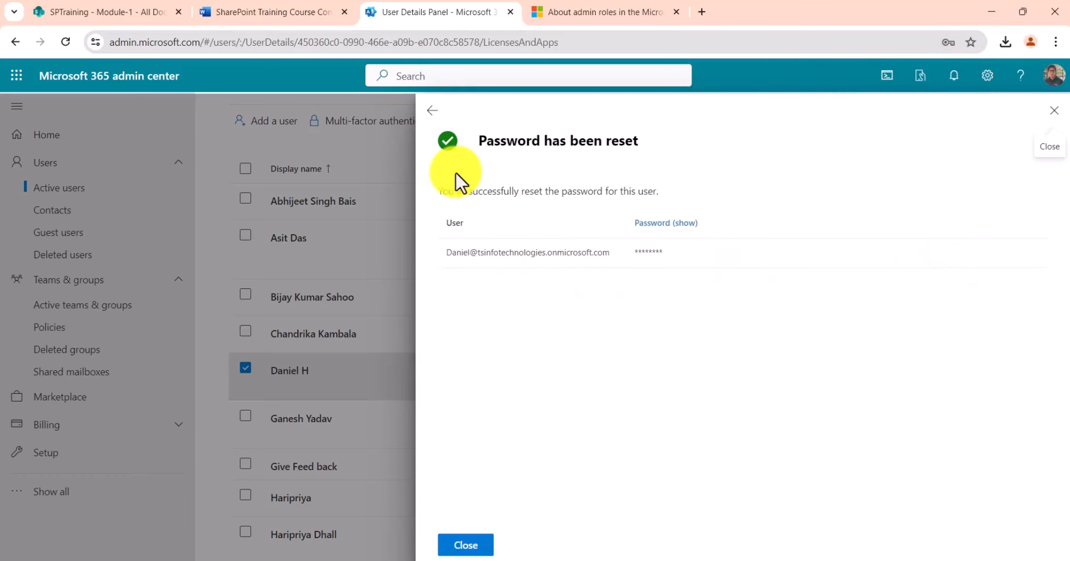
left_click(432, 111)
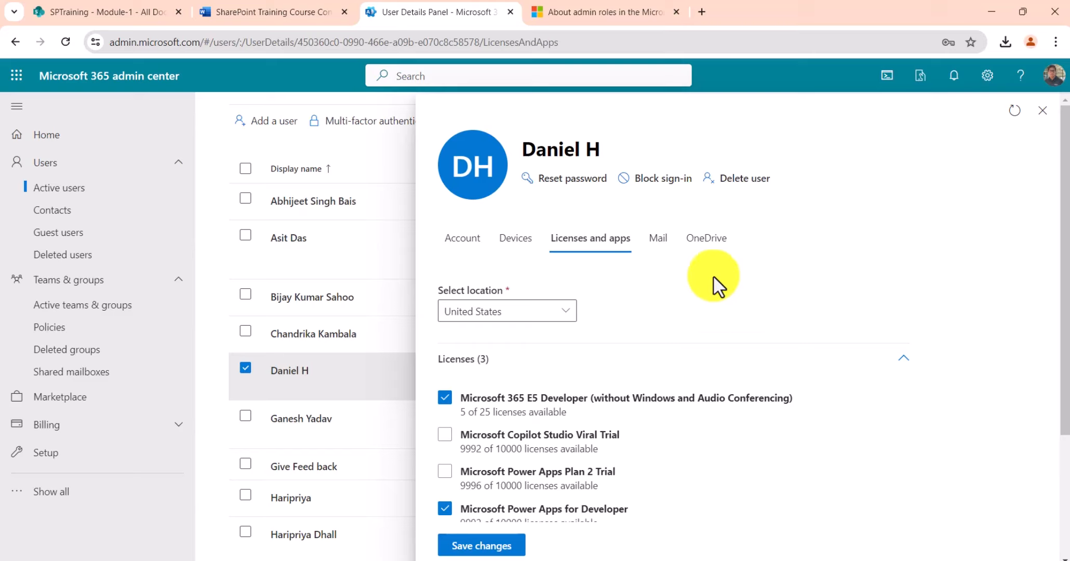
Step: Block the new user from signing in, save the change and return to the user's details
left_click(647, 190)
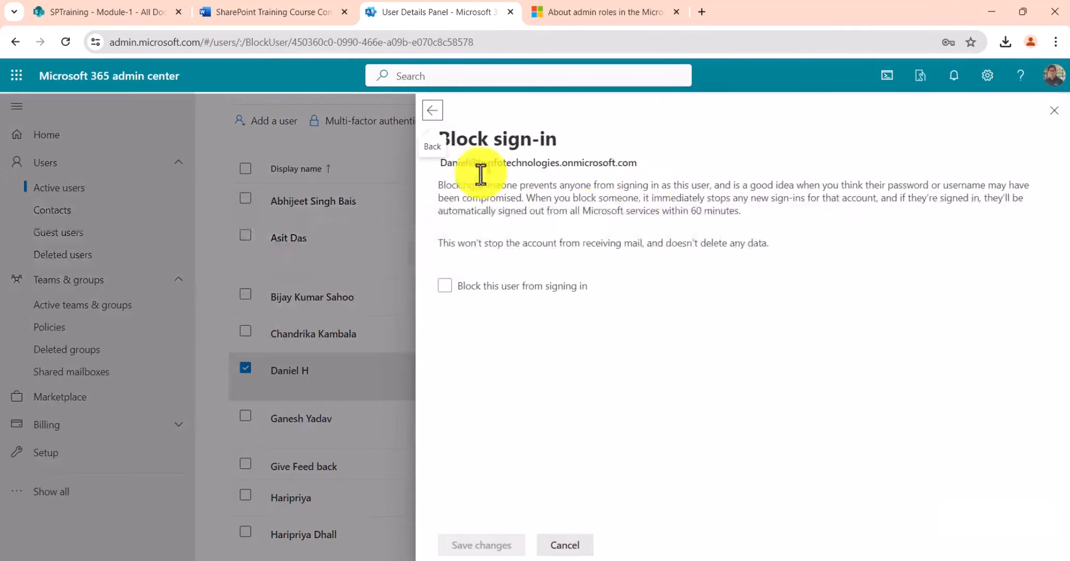
left_click(444, 285)
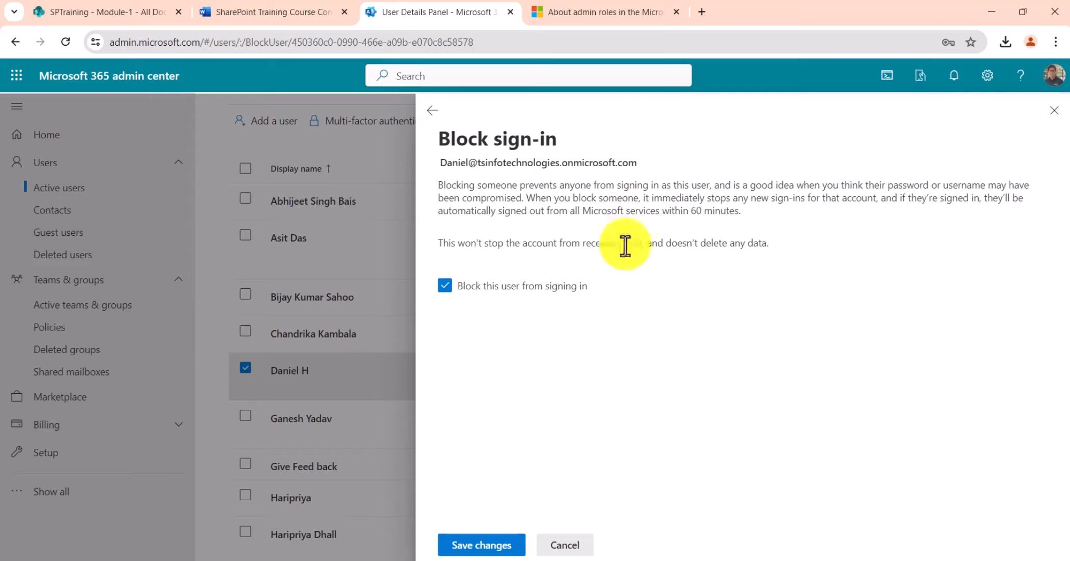
left_click(479, 545)
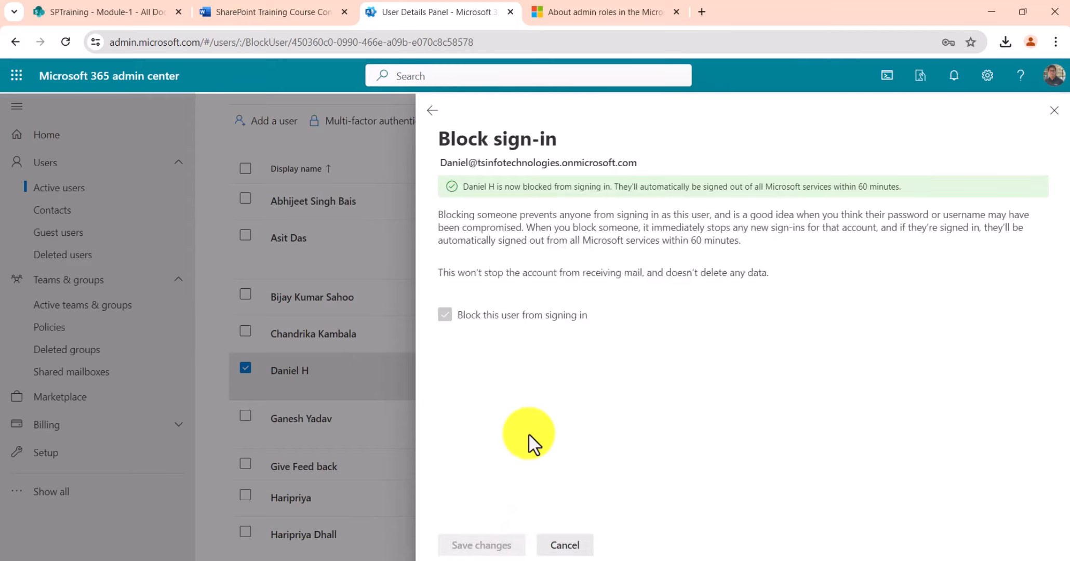
left_click(560, 545)
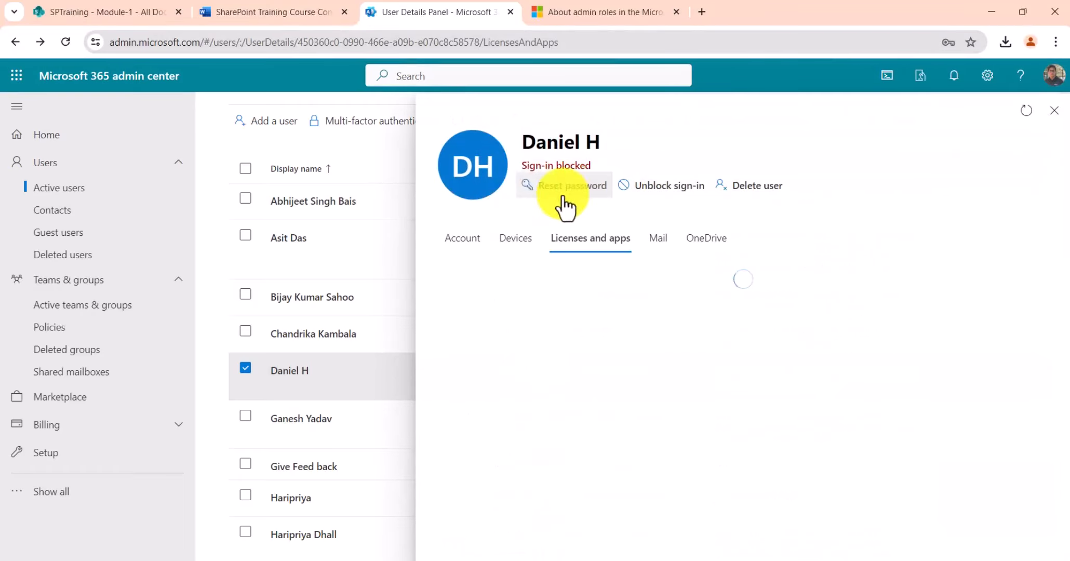
Step: Unblock the new user's sign-in and save the change
left_click(650, 193)
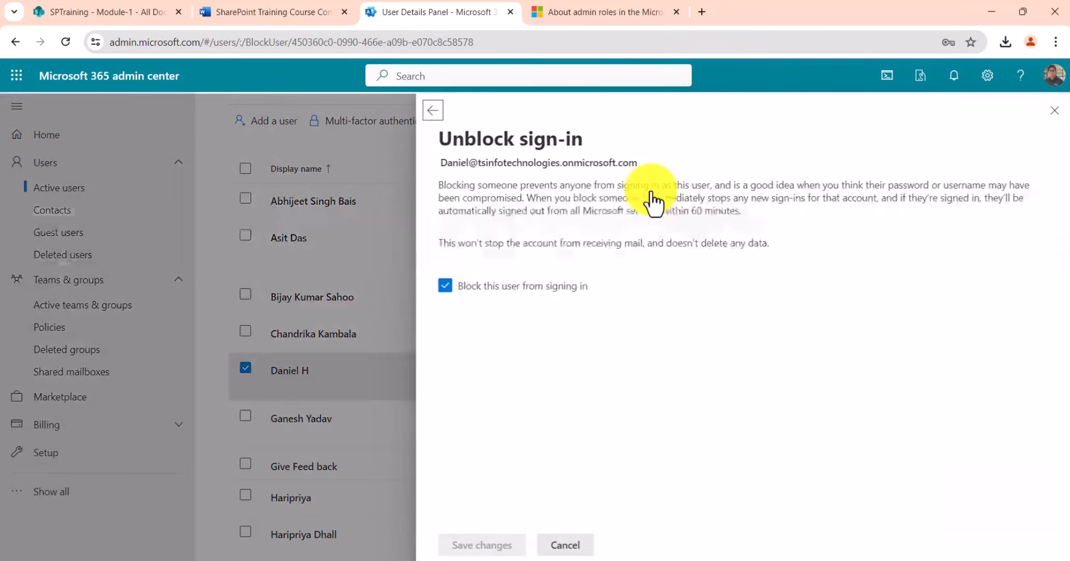
left_click(449, 289)
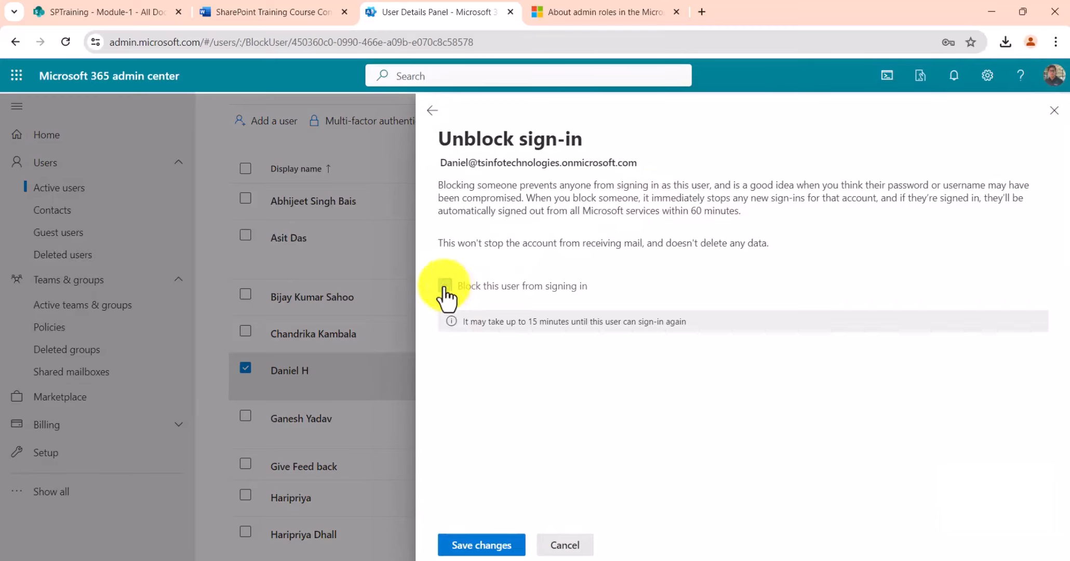
left_click(483, 551)
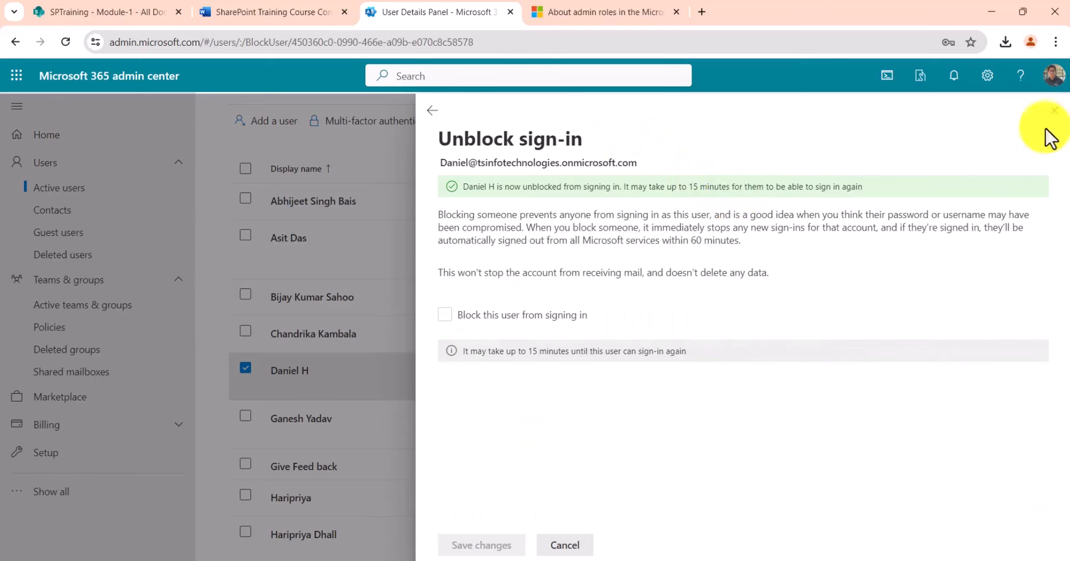
Step: Return to the active users list, view the new user's available actions, and reopen the user's account details to read through them
left_click(1054, 110)
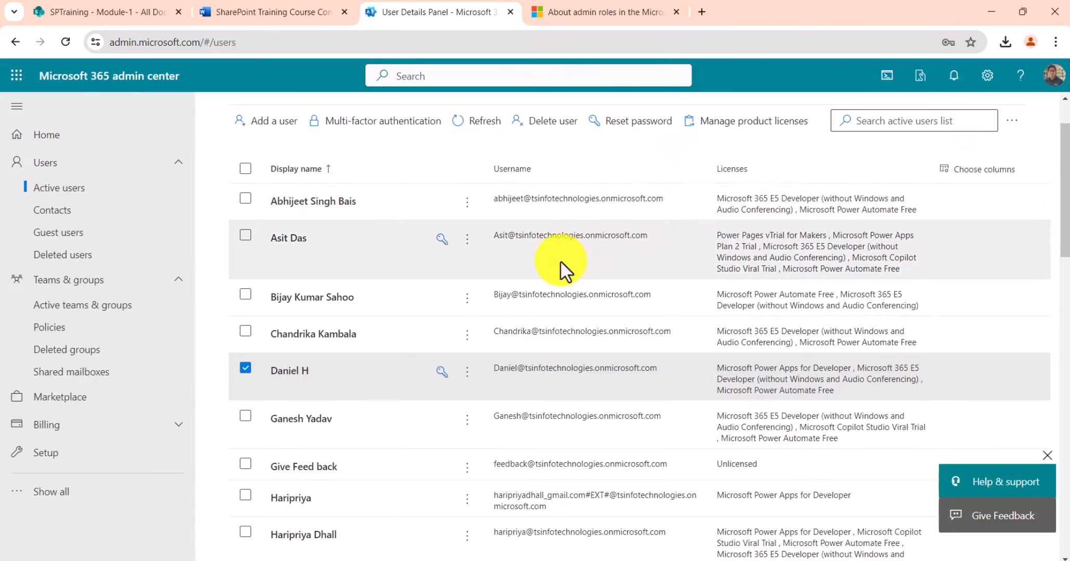
left_click(468, 372)
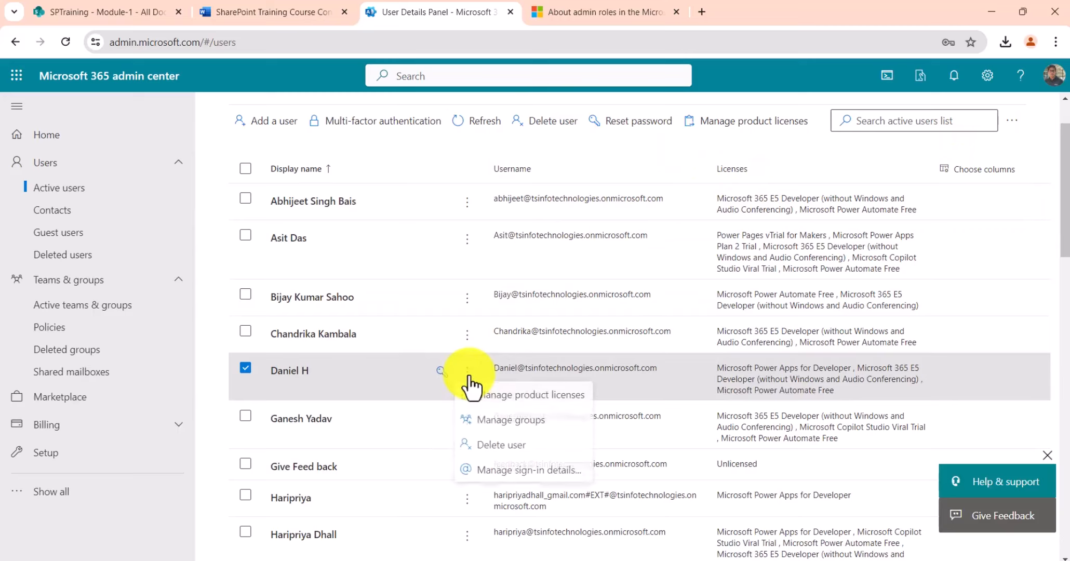
left_click(468, 373)
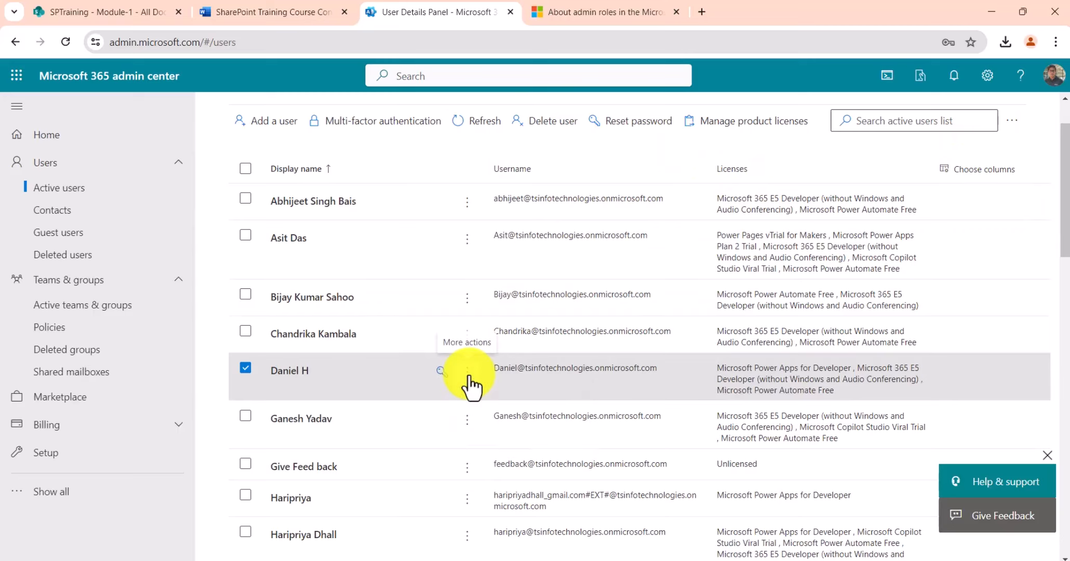
left_click(316, 377)
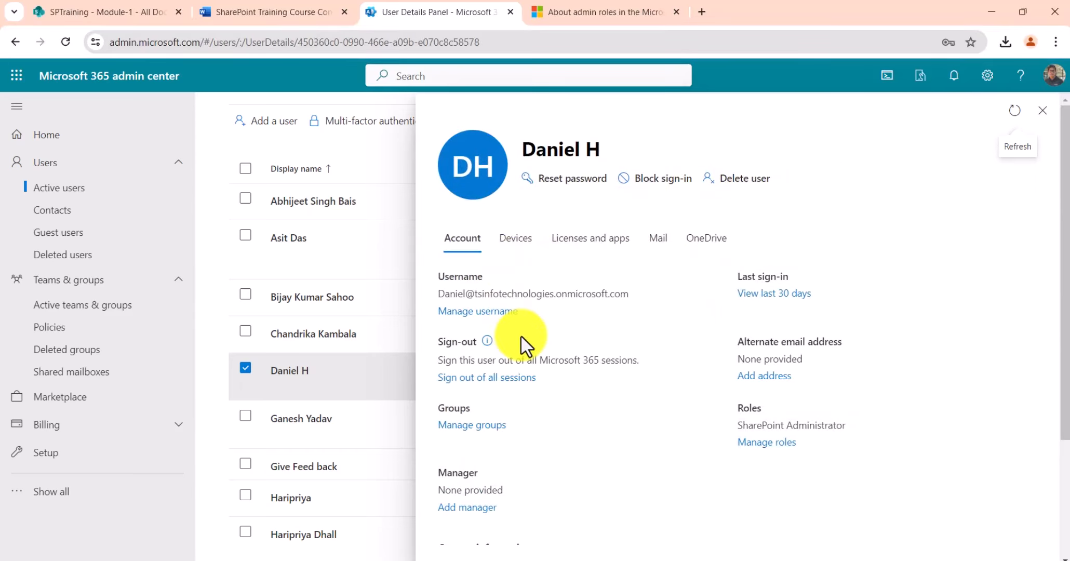
scroll(521, 336, "down", 1)
scroll(546, 328, "up", 1)
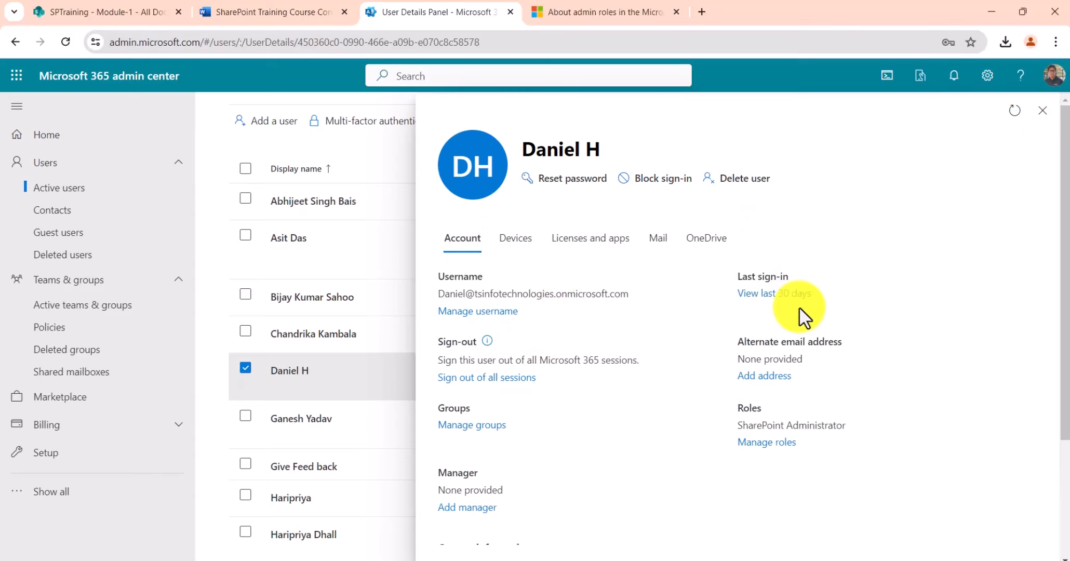
scroll(572, 388, "down", 1)
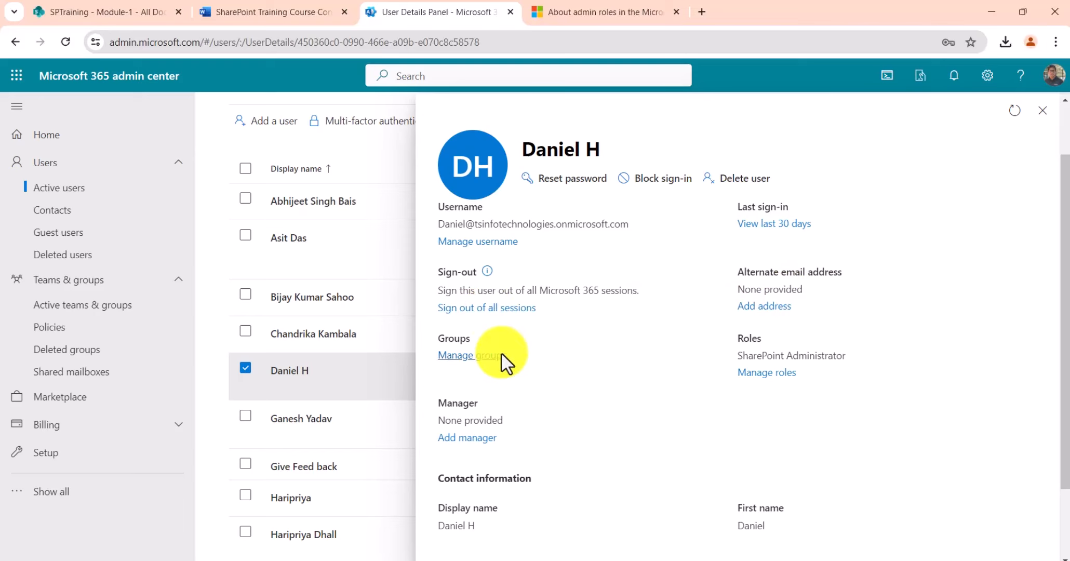
scroll(543, 387, "down", 2)
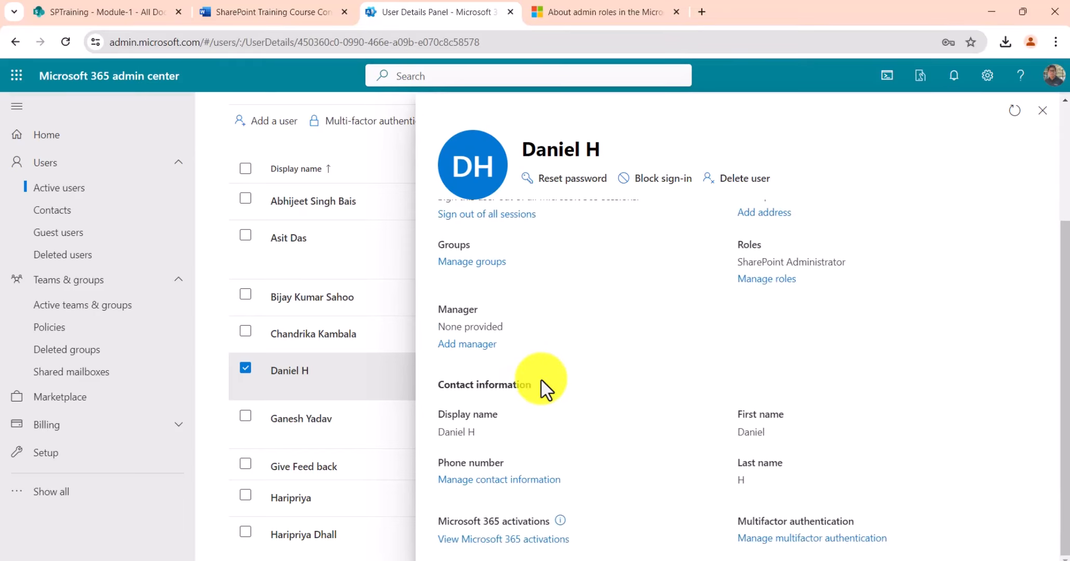
Step: Assign a manager to the new user by searching for the colleague's first name, save the change and close the details
left_click(485, 346)
left_click(484, 229)
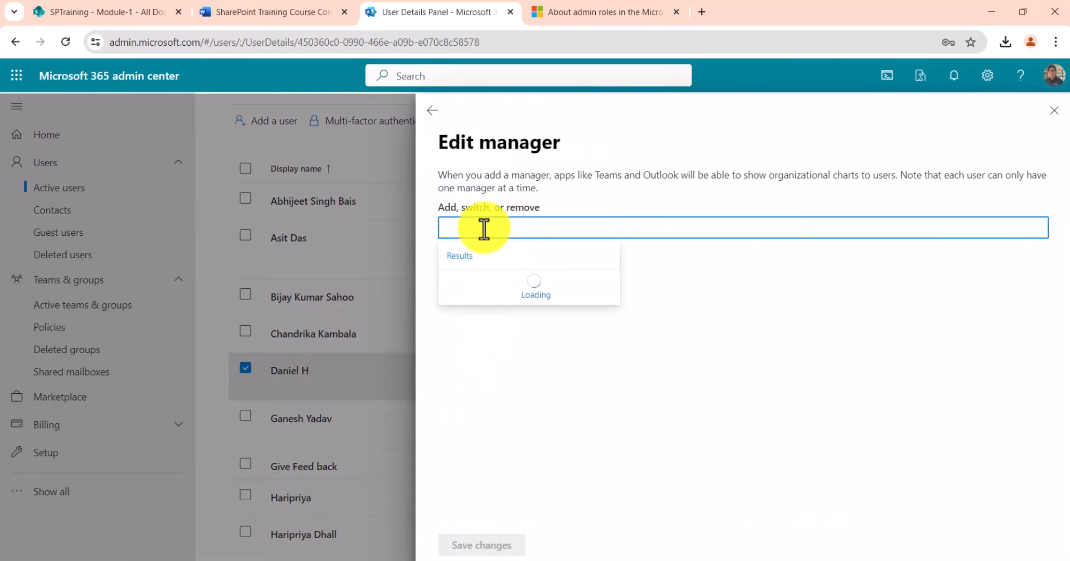
type("preeti")
left_click(497, 282)
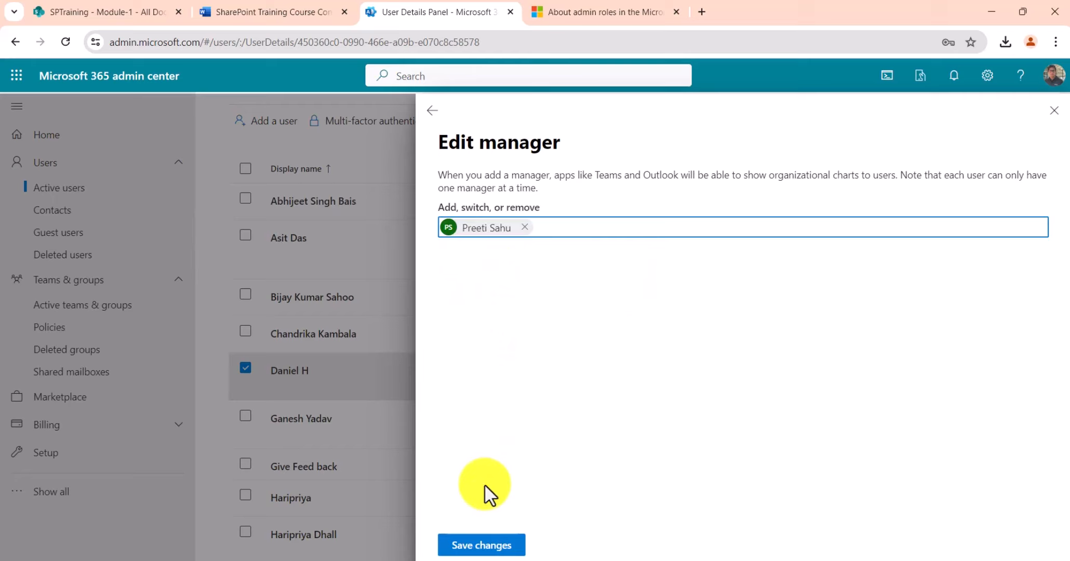
left_click(479, 545)
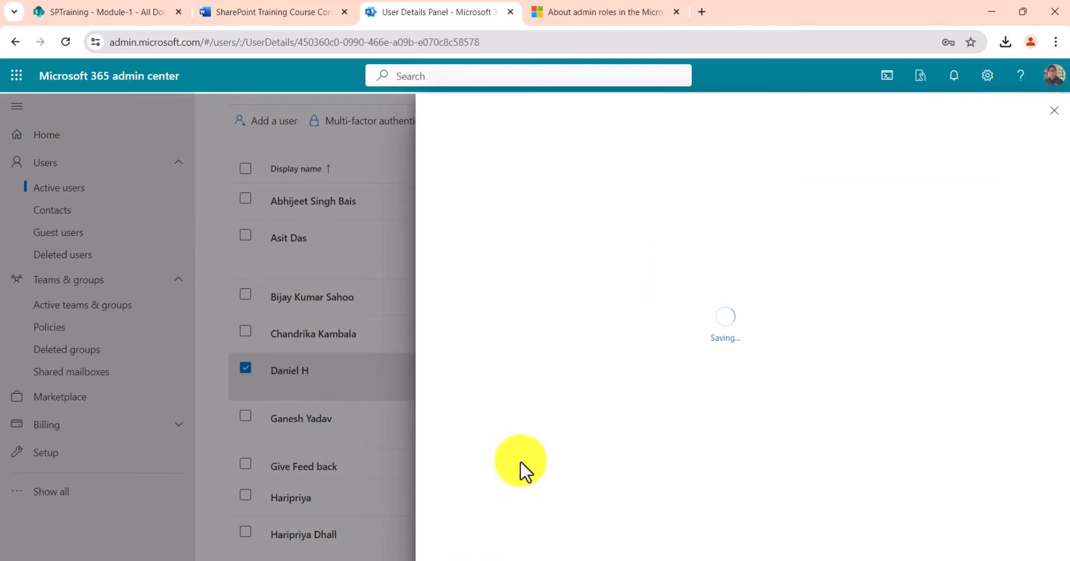
left_click(1054, 111)
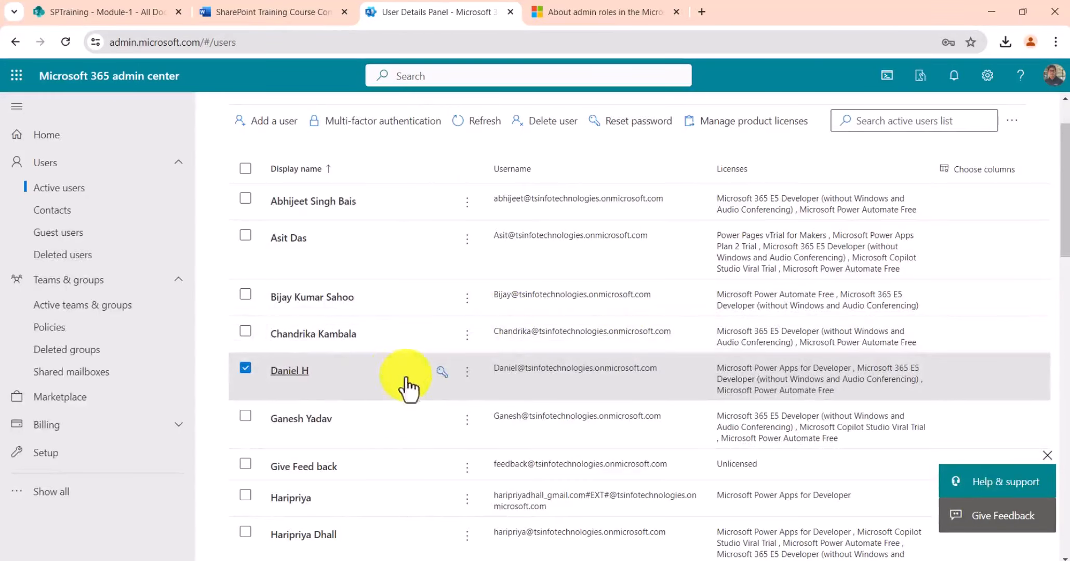
Step: Reopen the new user's account details and check the assigned manager, role and contact information
left_click(301, 371)
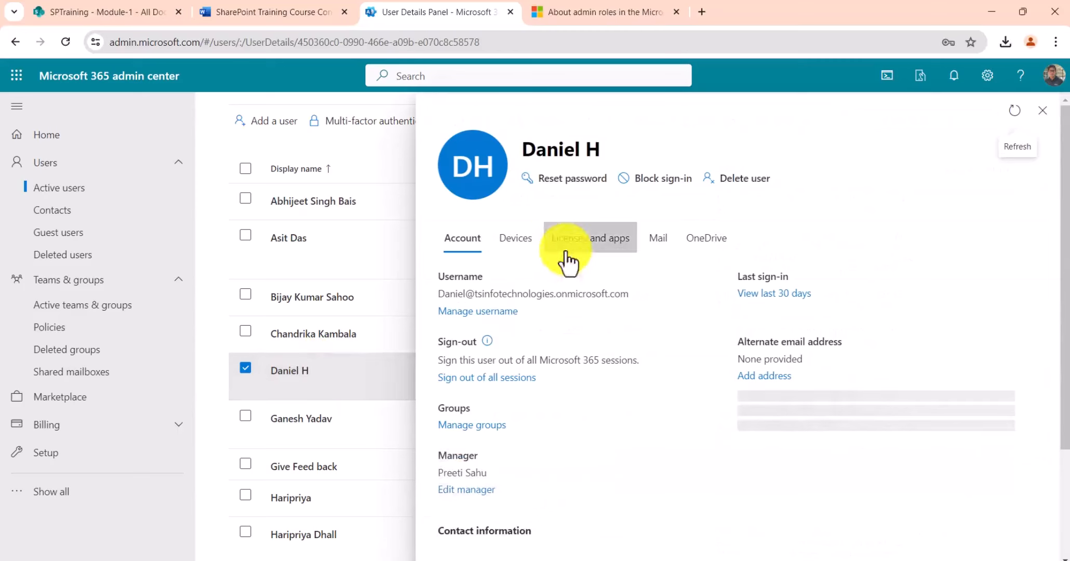
scroll(561, 442, "down", 3)
scroll(563, 455, "down", 1)
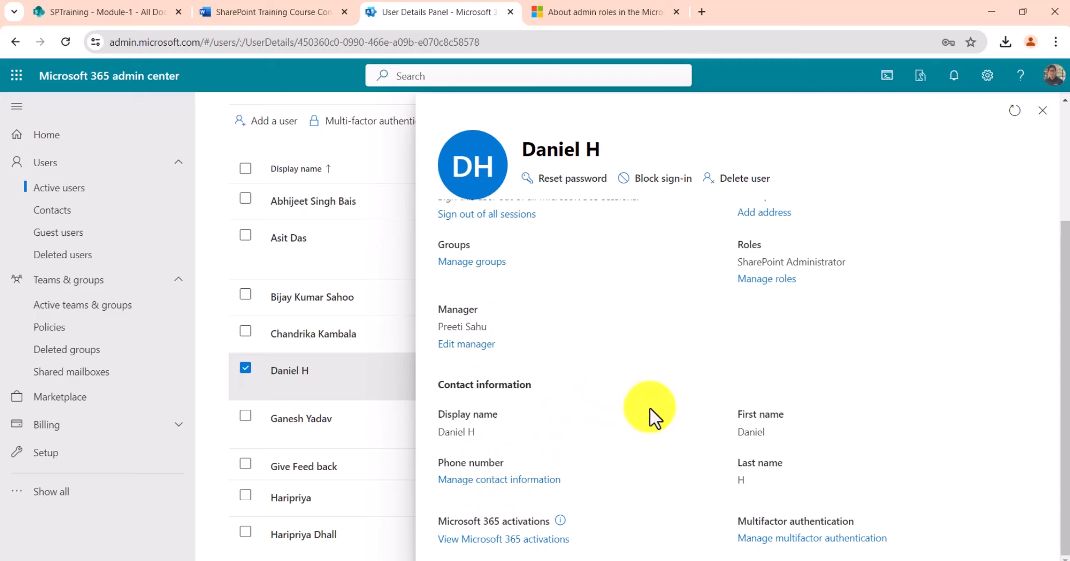
scroll(745, 461, "up", 3)
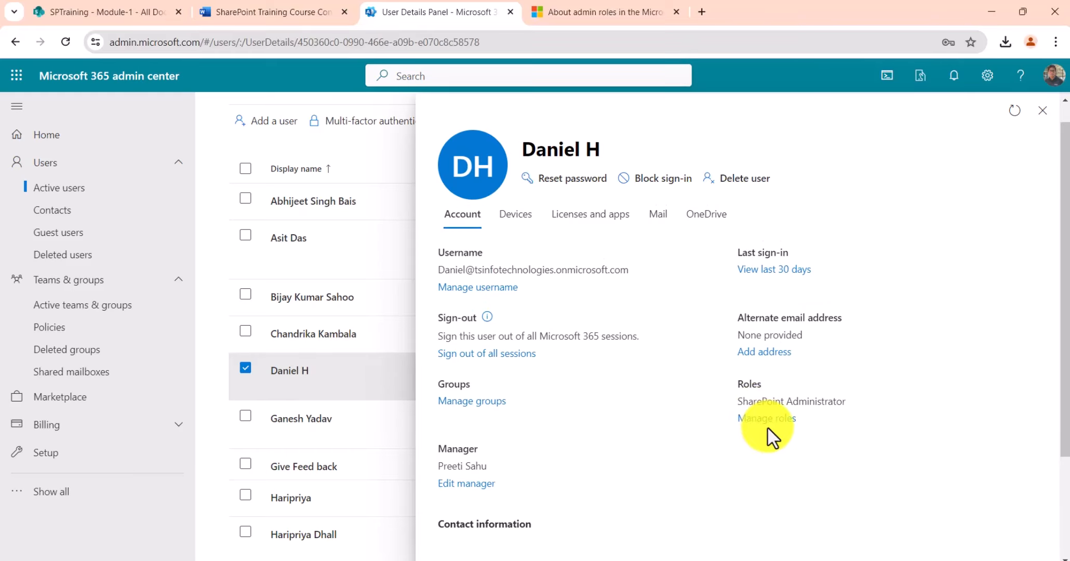
Step: Examine the new user's devices and the location and product licenses assigned to the account
left_click(515, 216)
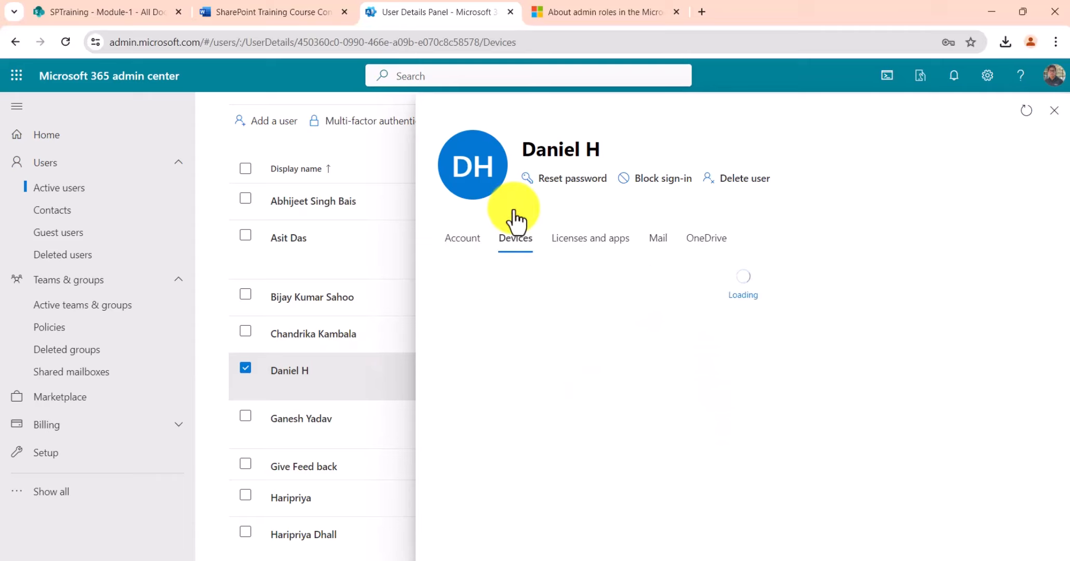
left_click(569, 253)
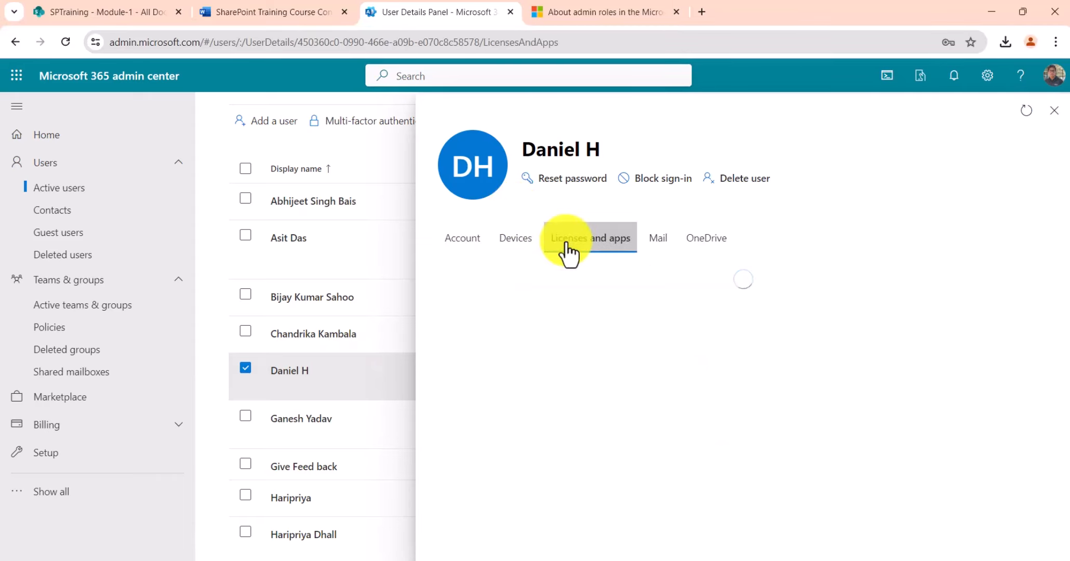
scroll(556, 416, "down", 3)
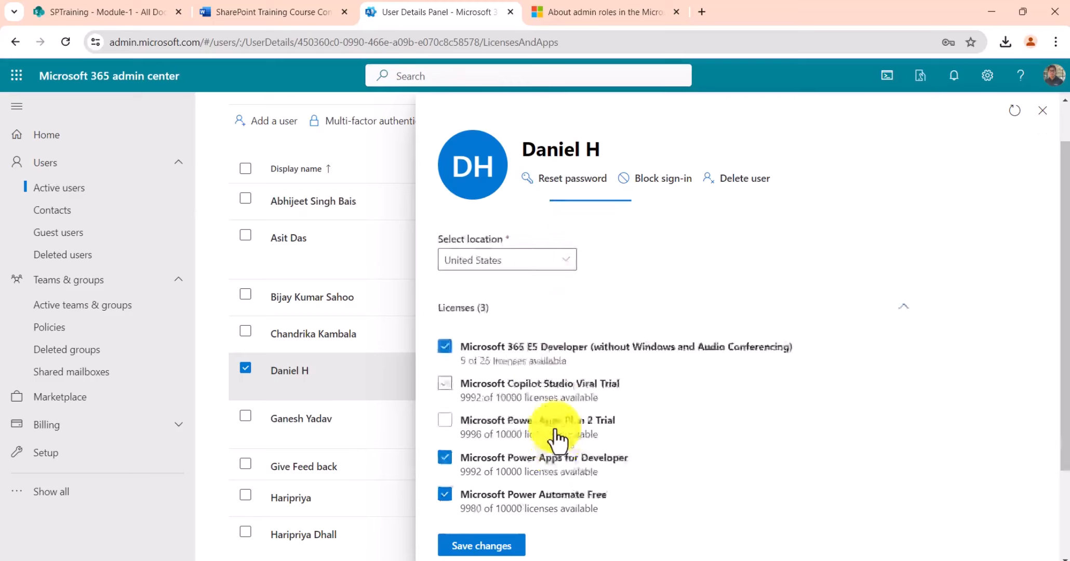
scroll(558, 436, "up", 3)
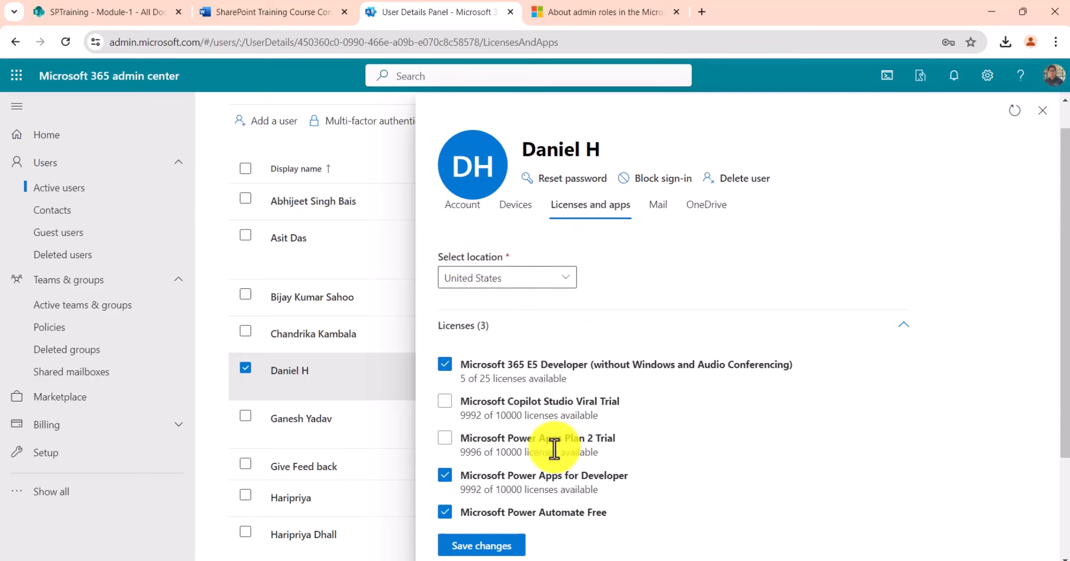
scroll(552, 442, "down", 3)
scroll(590, 387, "up", 4)
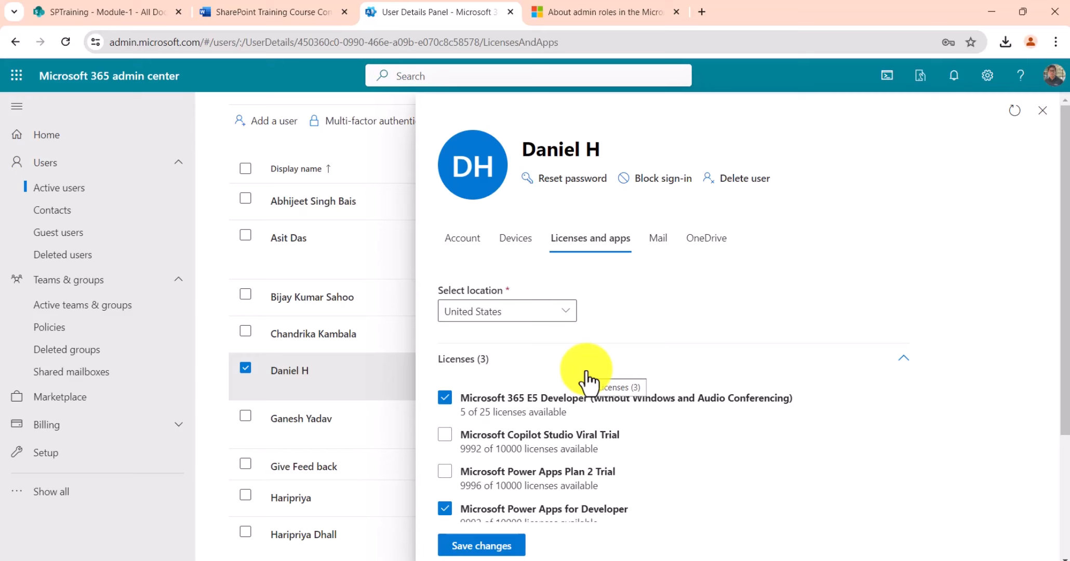
scroll(586, 371, "down", 3)
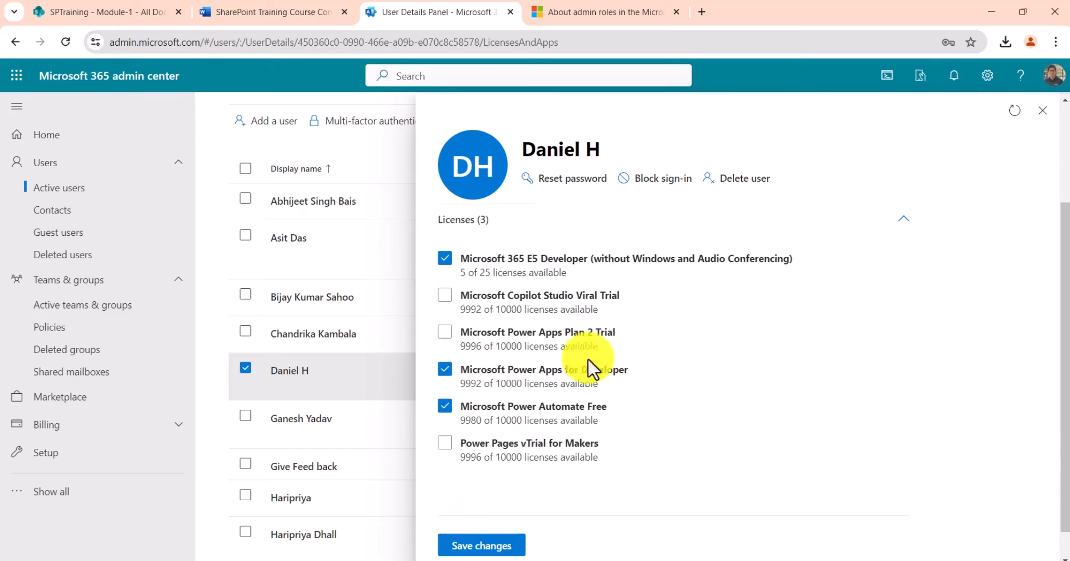
scroll(651, 338, "up", 3)
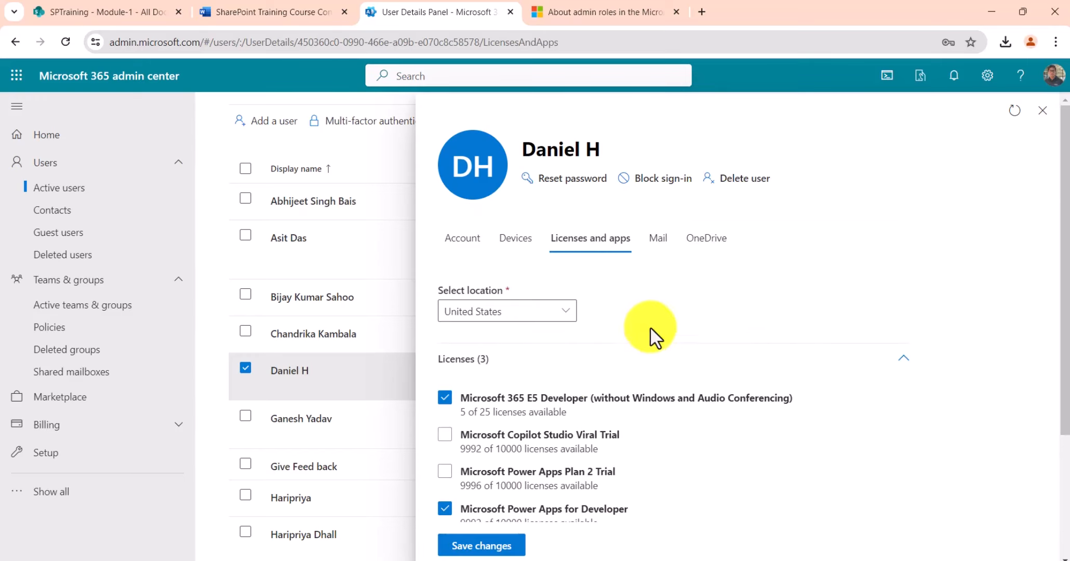
Step: Check the new user's mail and OneDrive details, and display the actions available for the user in the active users list
left_click(657, 240)
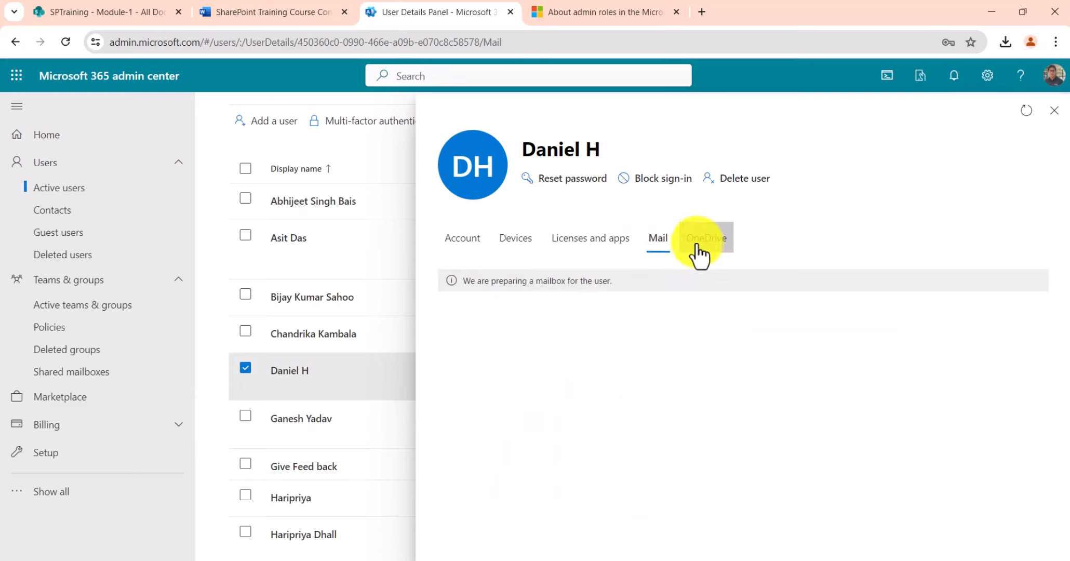
left_click(701, 253)
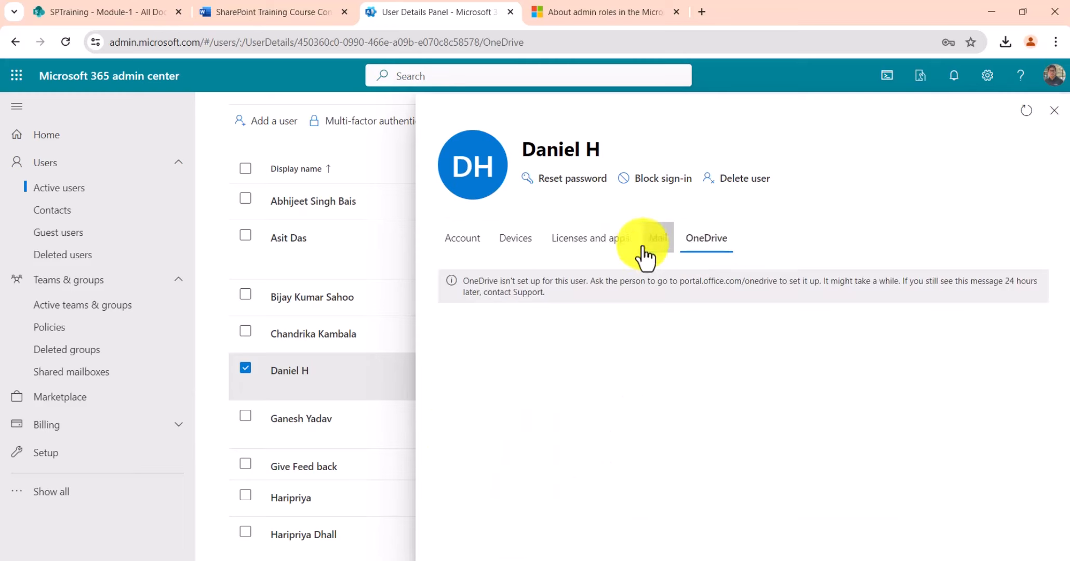
left_click(460, 240)
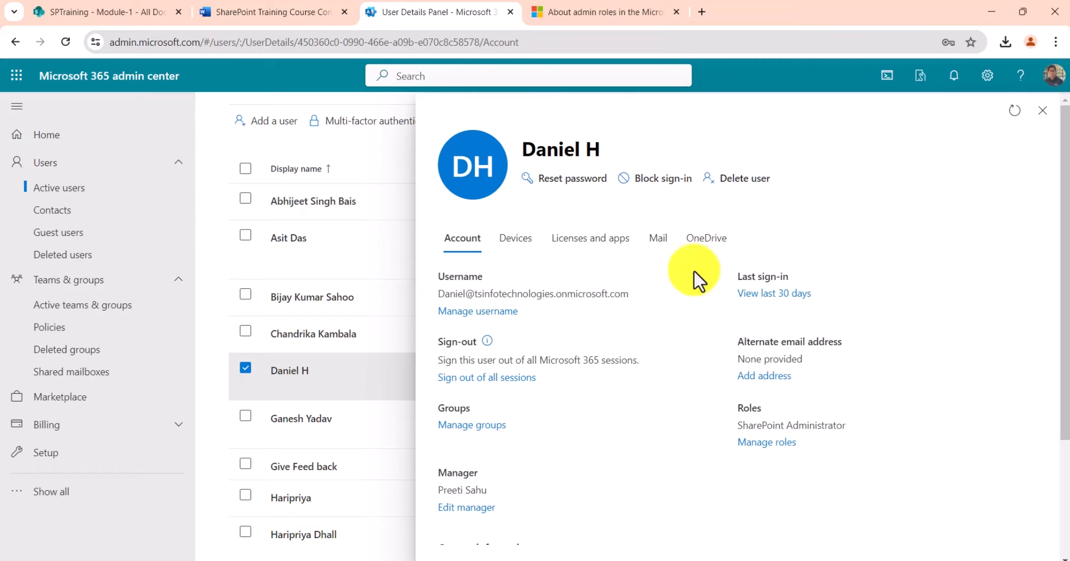
left_click(1042, 110)
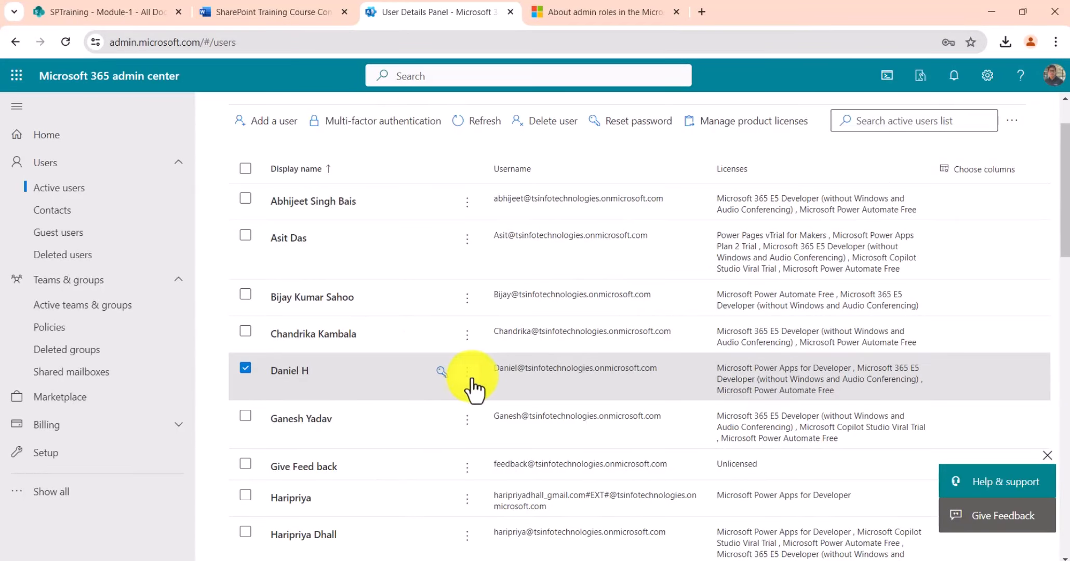
left_click(470, 378)
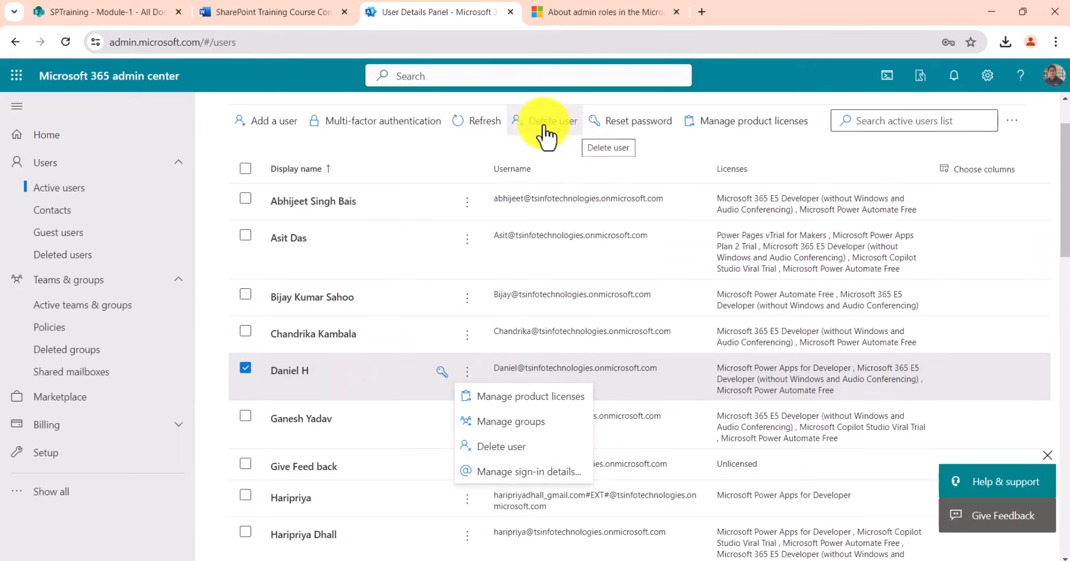
Step: Look through the deleted users, guest users and contacts lists, and view the blank form for adding a contact
left_click(82, 258)
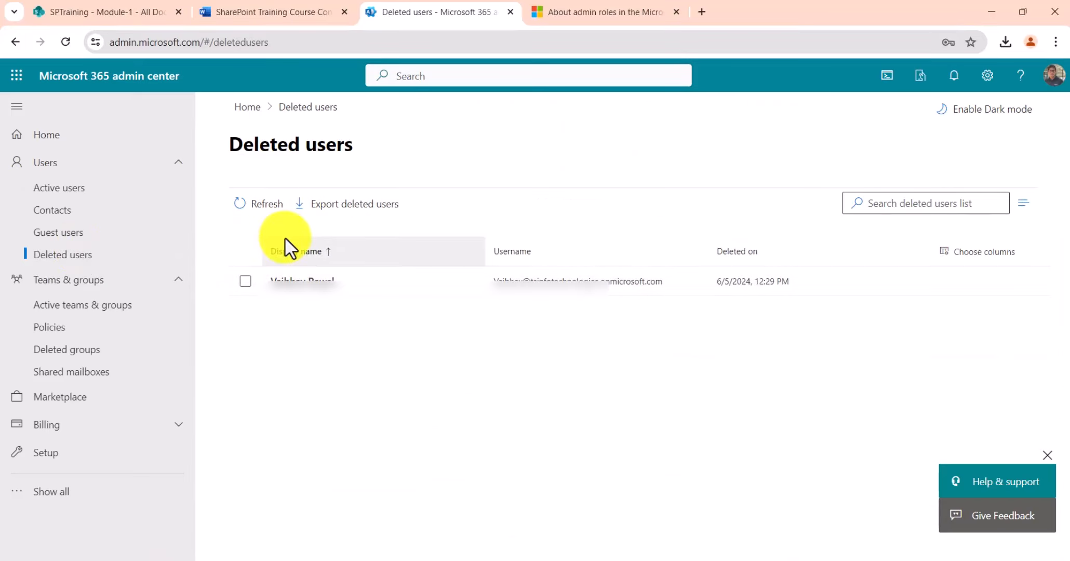
left_click(89, 238)
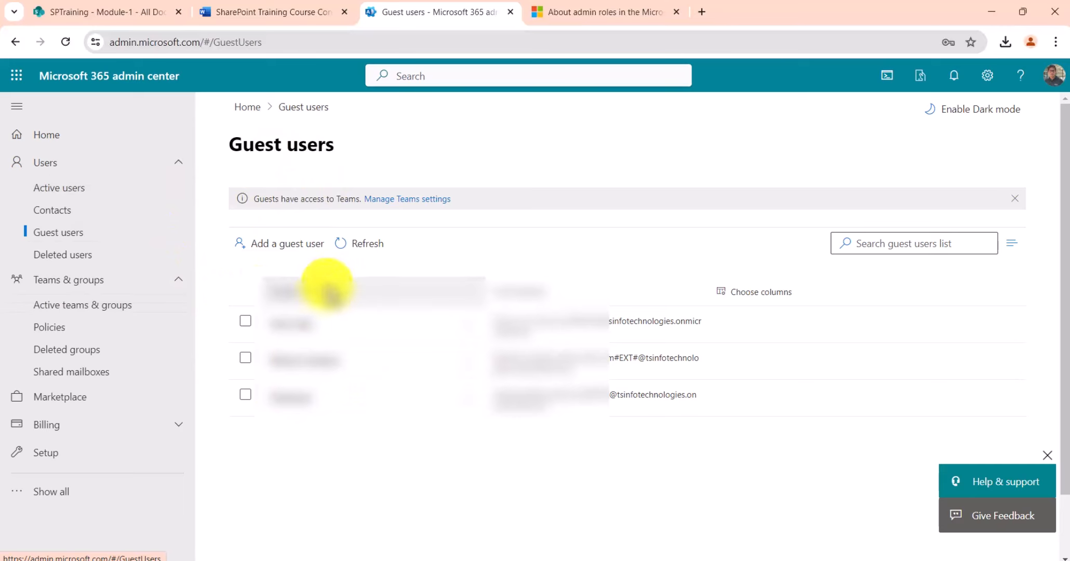
left_click(63, 212)
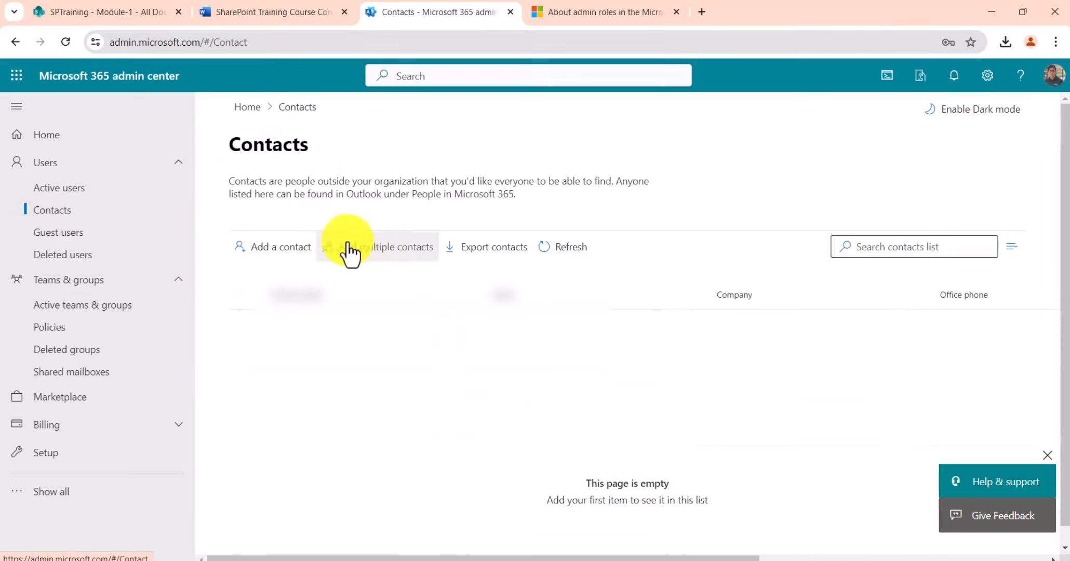
left_click(286, 249)
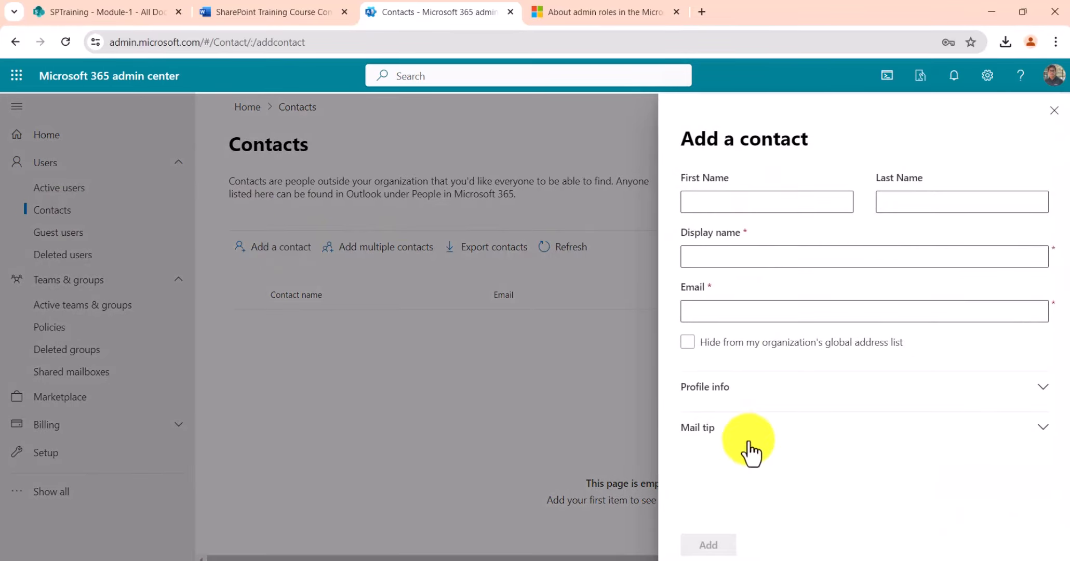
left_click(1054, 111)
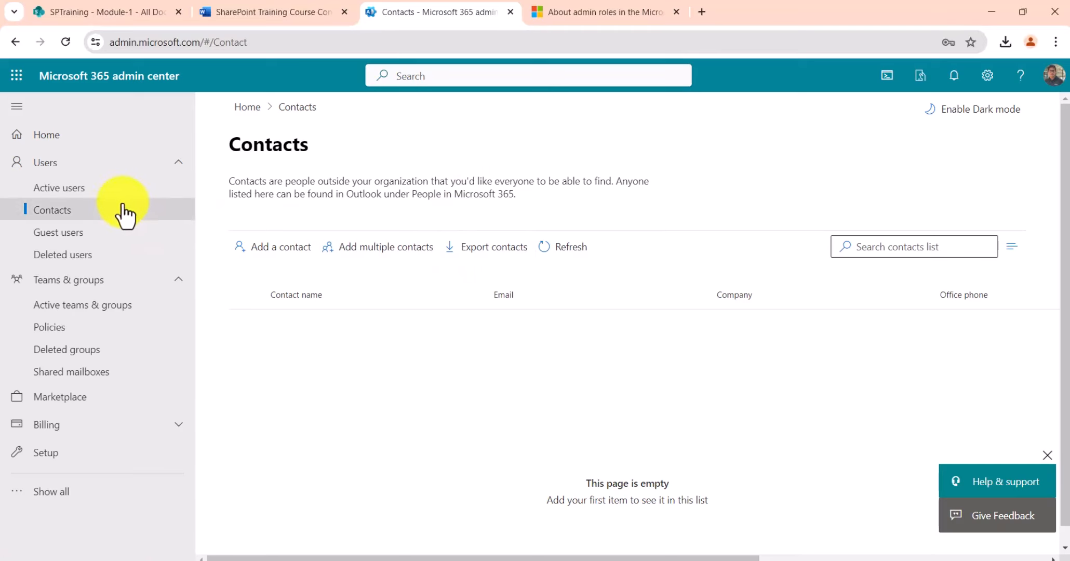
Step: Return to the active users list and view the first listed user's account details
left_click(109, 197)
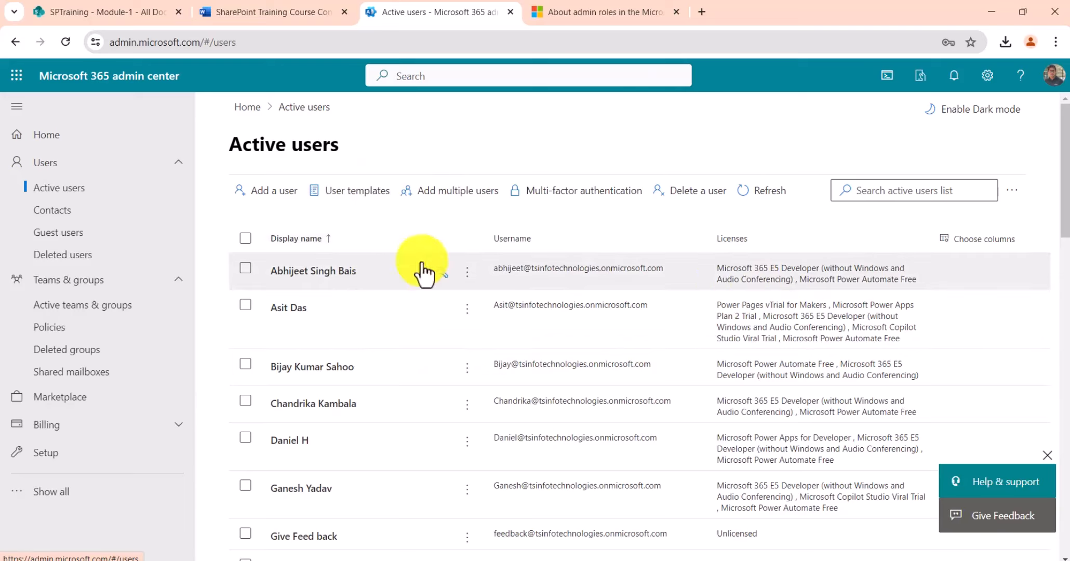
left_click(340, 273)
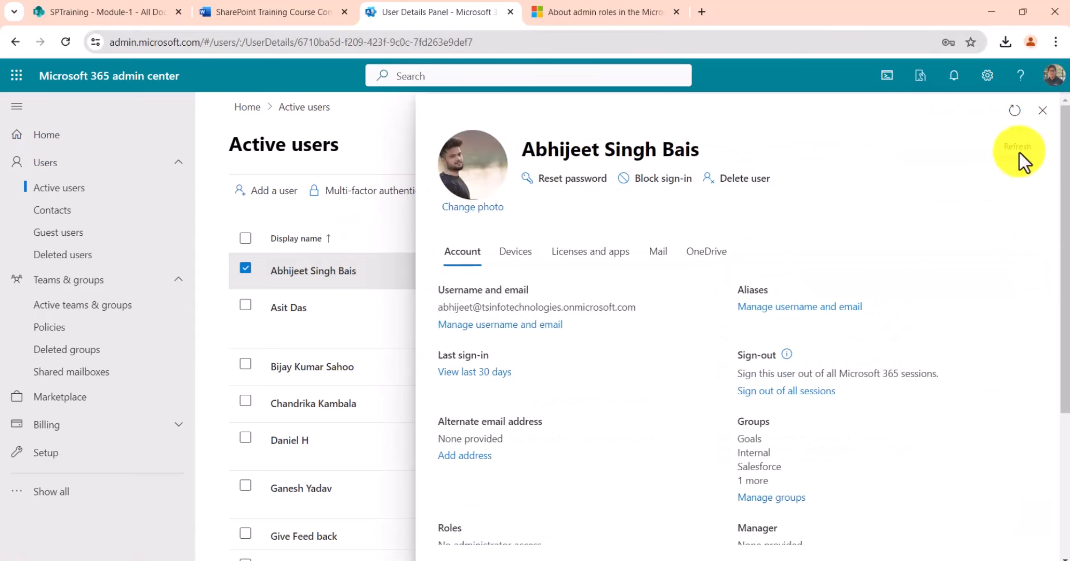
left_click(1042, 110)
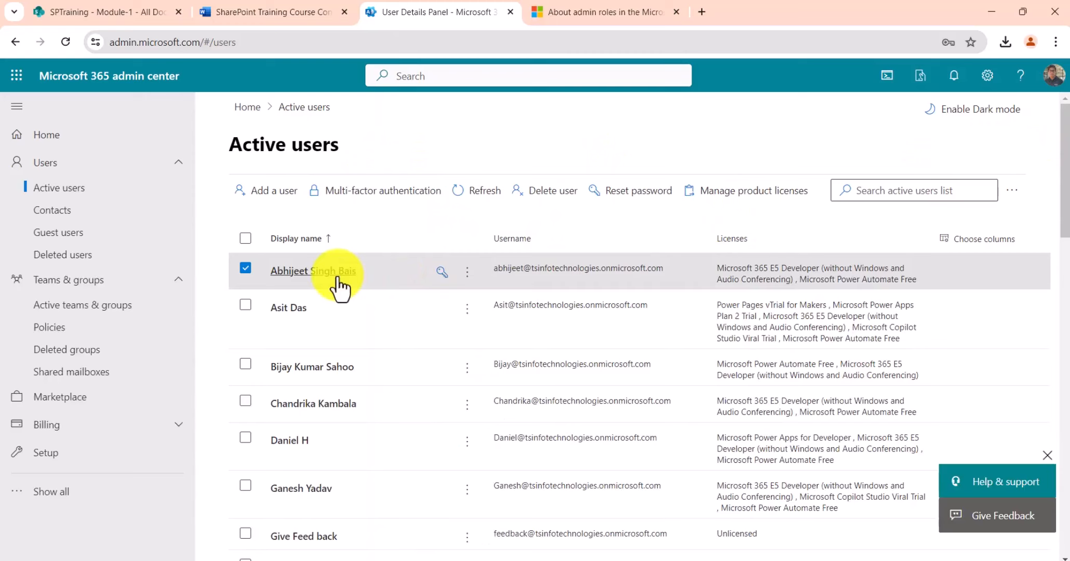